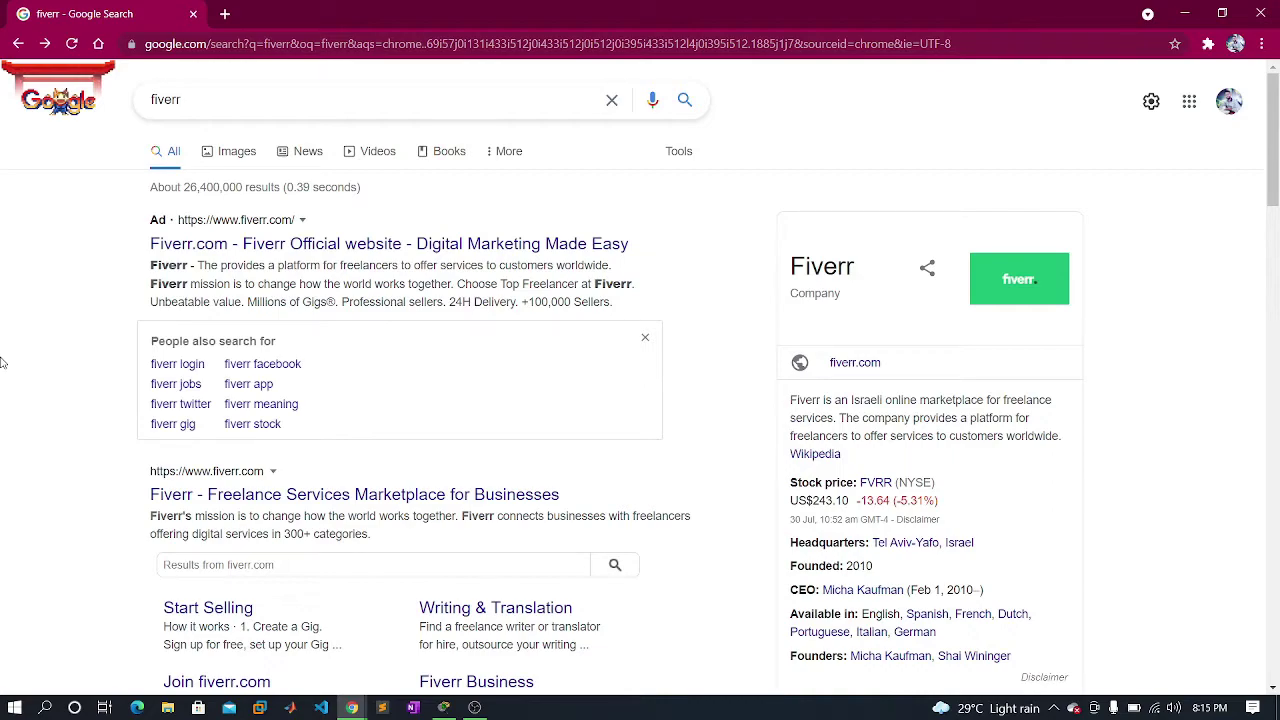
Examine the Google search results and the company information panel for Fiverr.
scroll(258, 256, down, 1)
scroll(262, 220, down, 3)
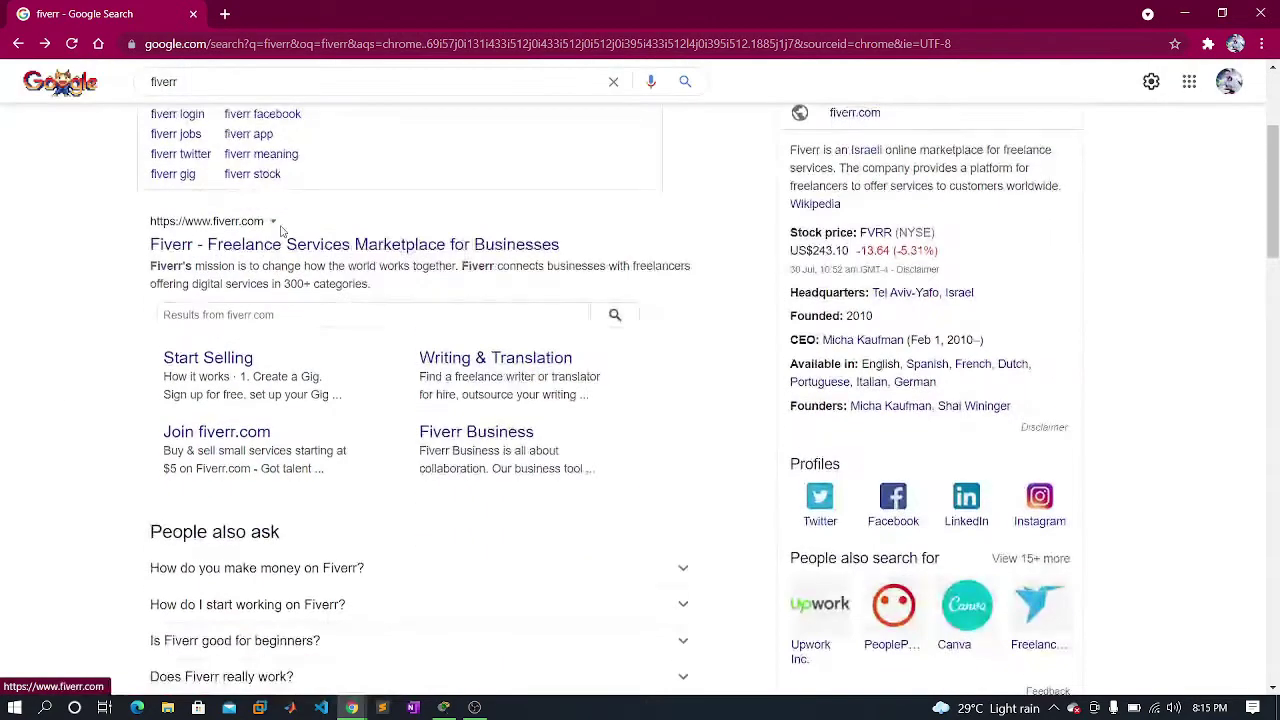
scroll(265, 180, up, 1)
scroll(265, 182, down, 2)
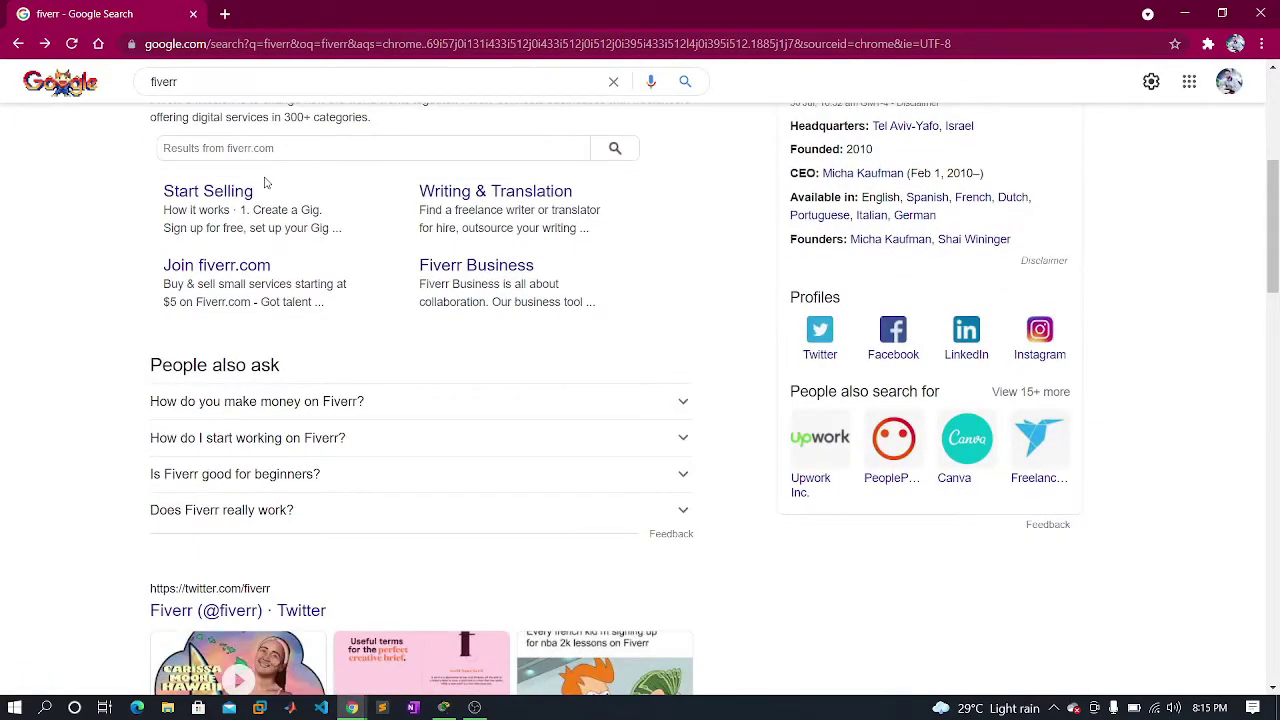
scroll(265, 182, up, 4)
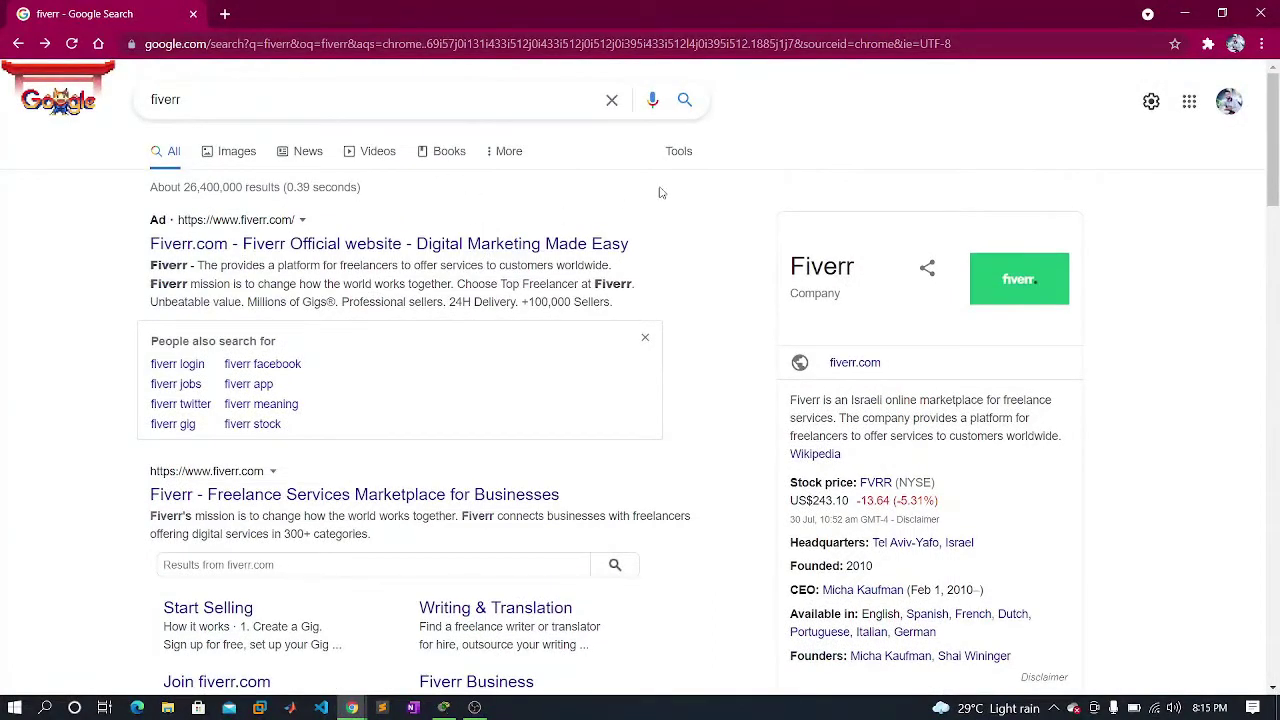
drag(847, 266, 789, 269)
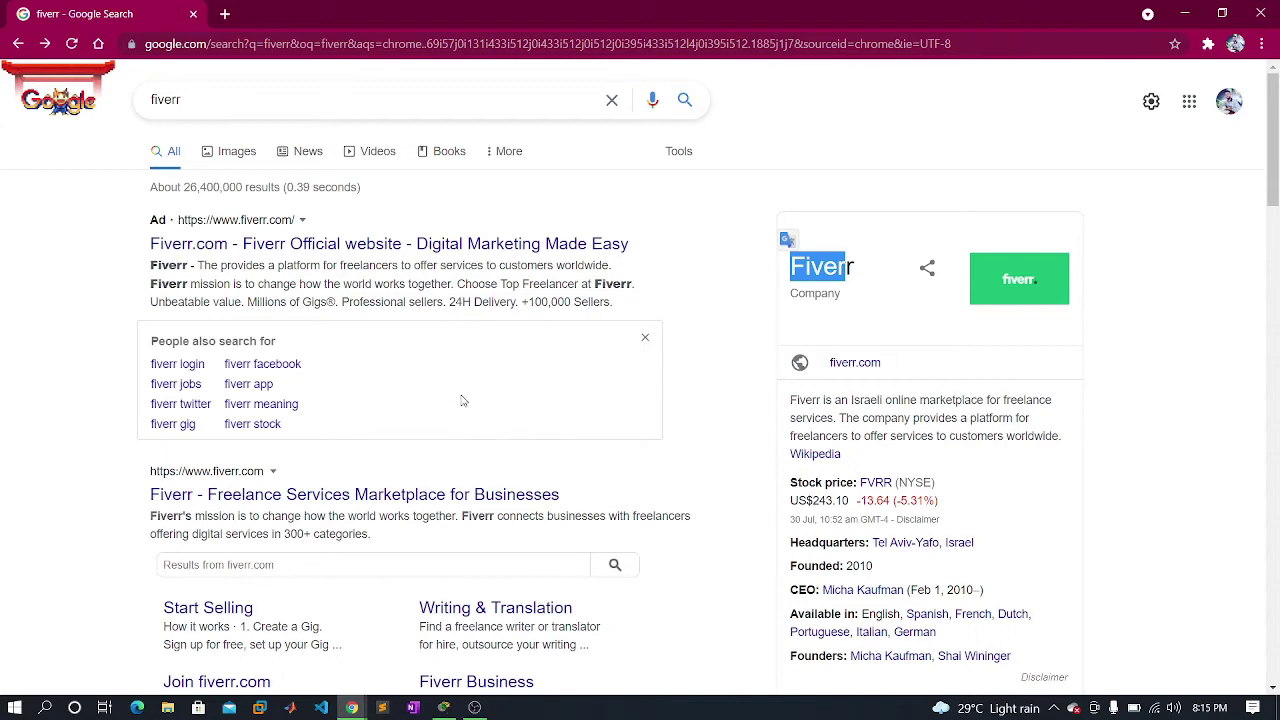
scroll(449, 378, down, 2)
scroll(420, 310, down, 2)
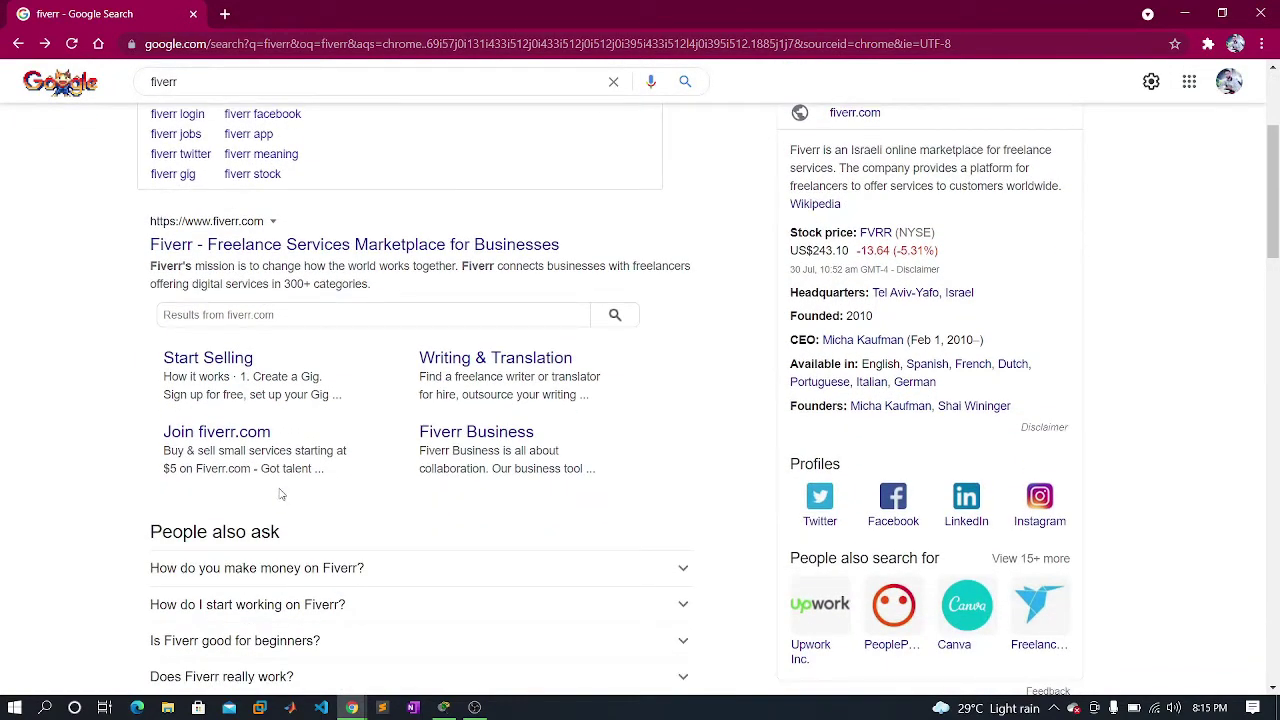
scroll(803, 530, up, 3)
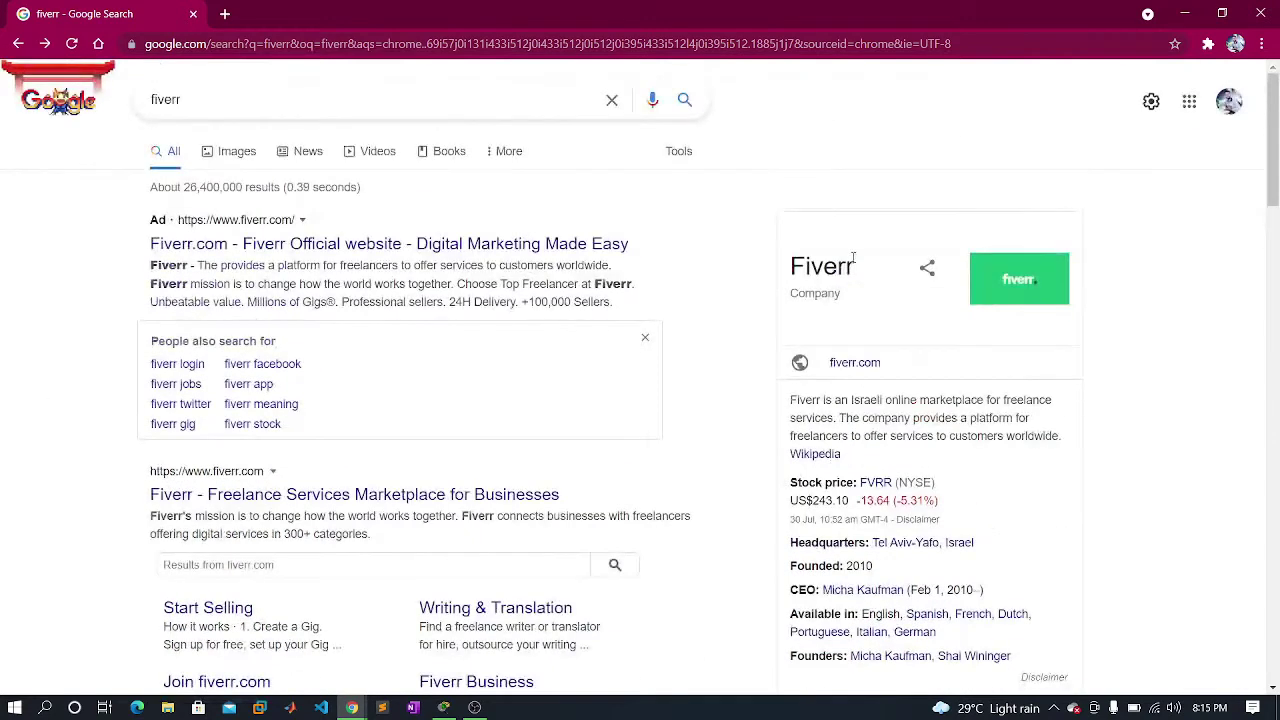
drag(855, 262, 786, 268)
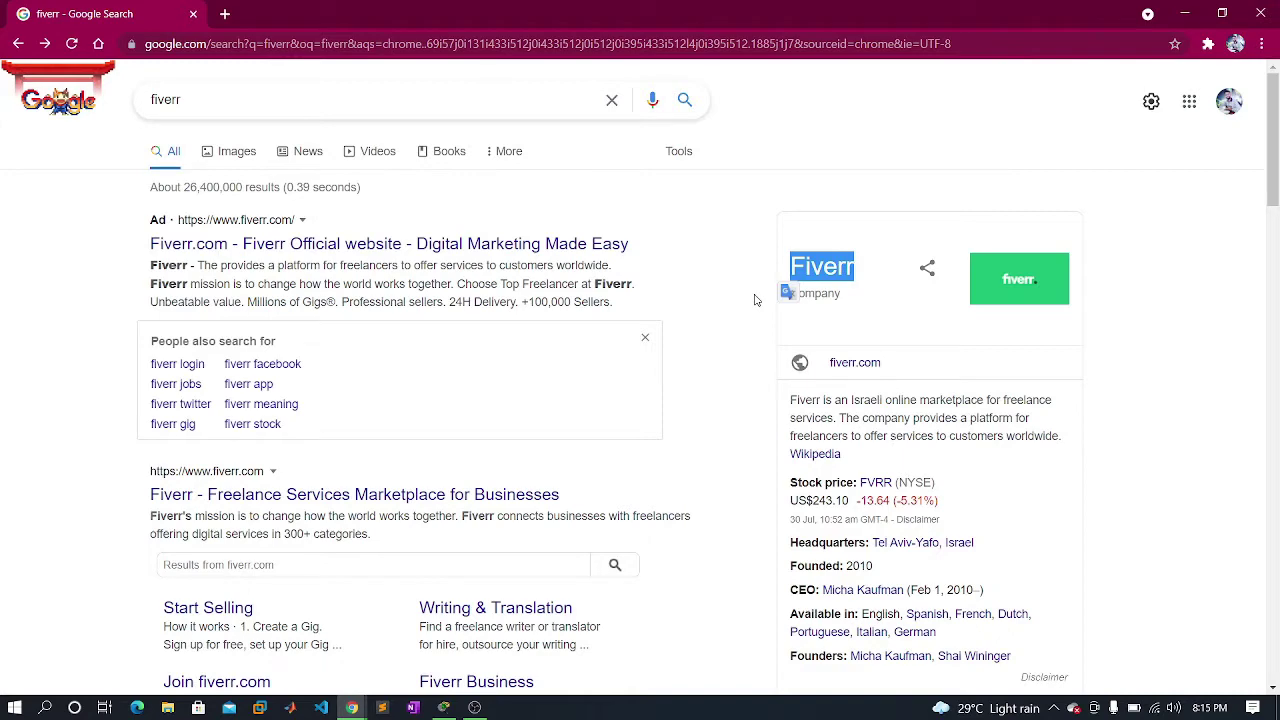
scroll(627, 330, down, 1)
scroll(627, 330, up, 1)
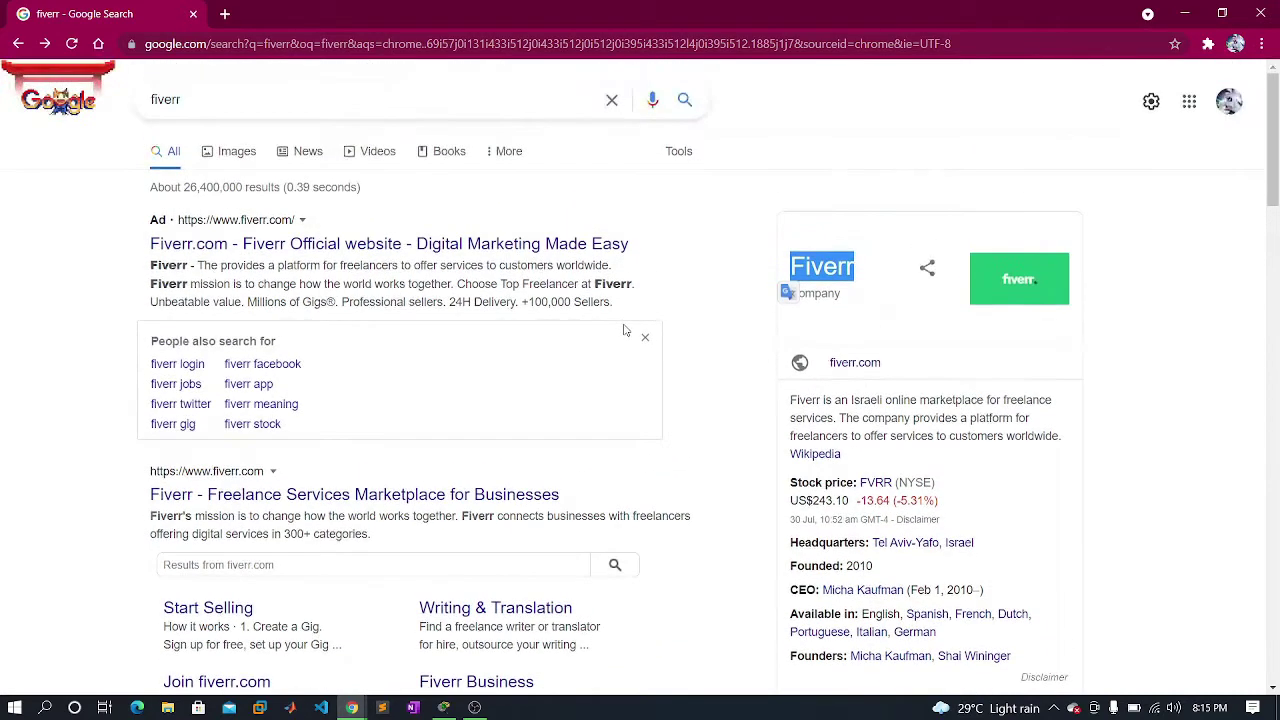
Open Fiverr's website from the sponsored search result, dismiss the Join Fiverr prompt and look over the homepage.
click(327, 248)
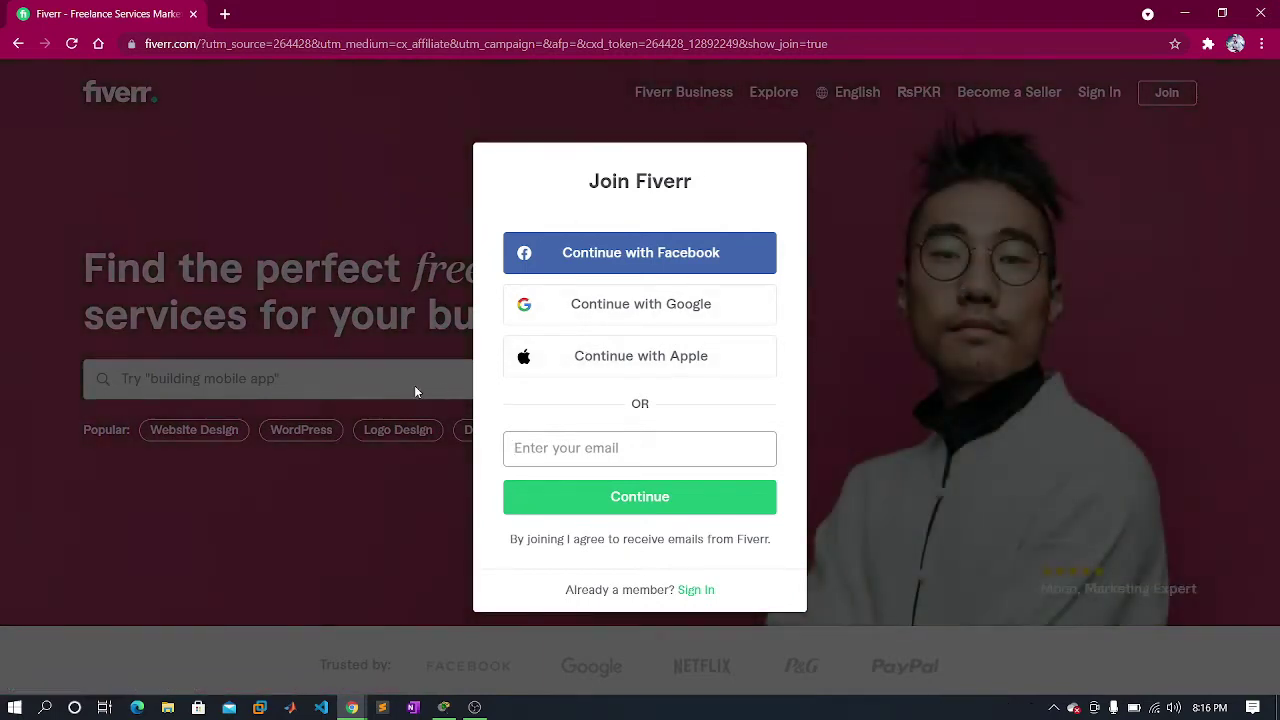
click(338, 316)
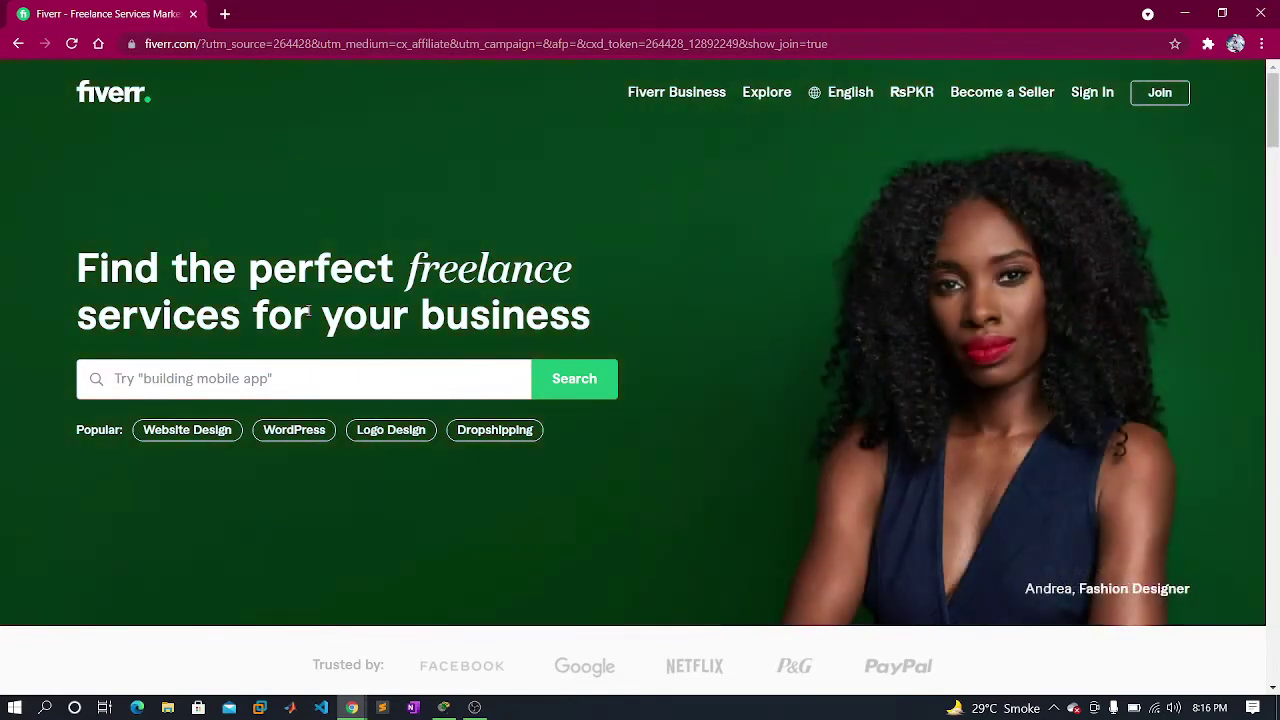
scroll(294, 283, down, 2)
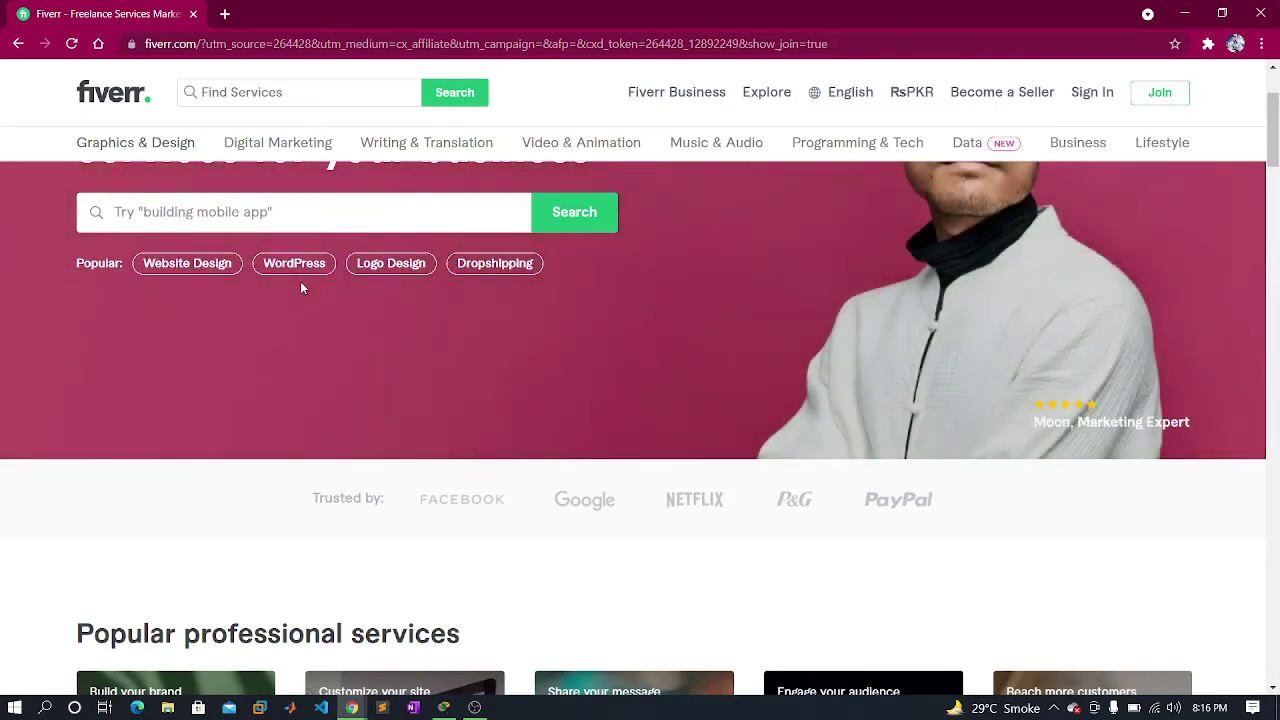
scroll(932, 262, up, 2)
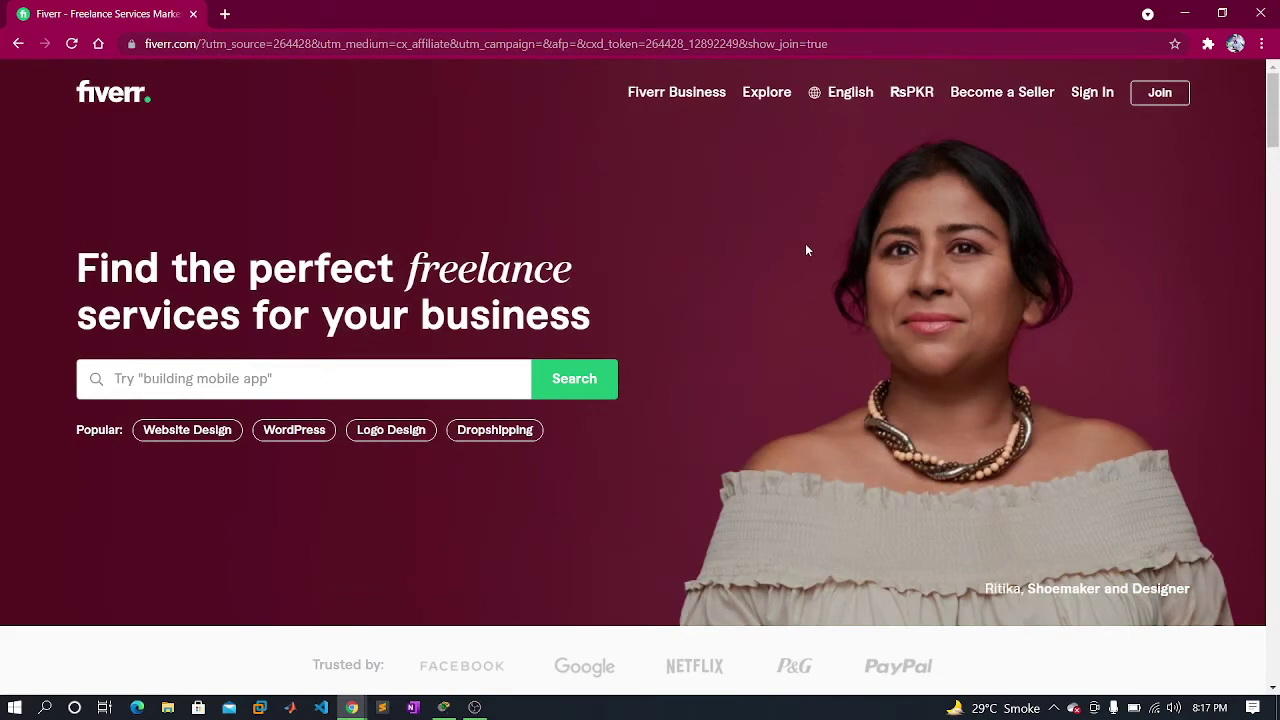
scroll(718, 290, down, 1)
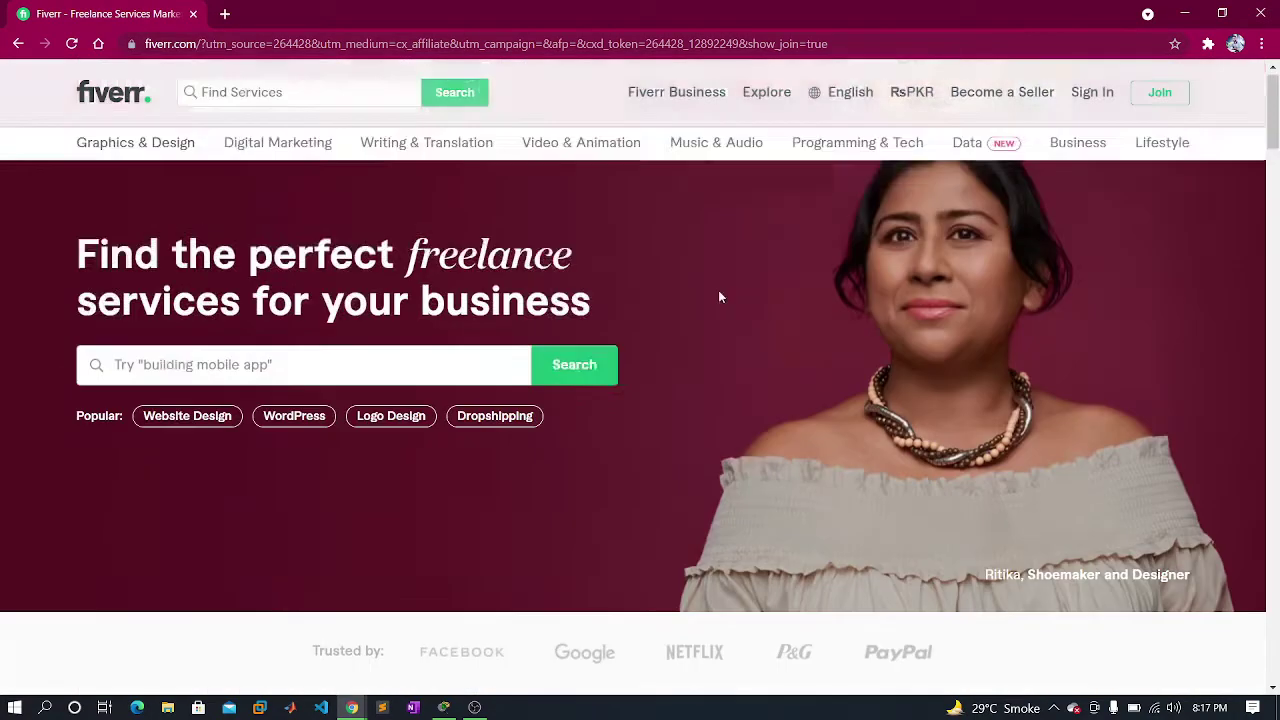
scroll(718, 294, up, 1)
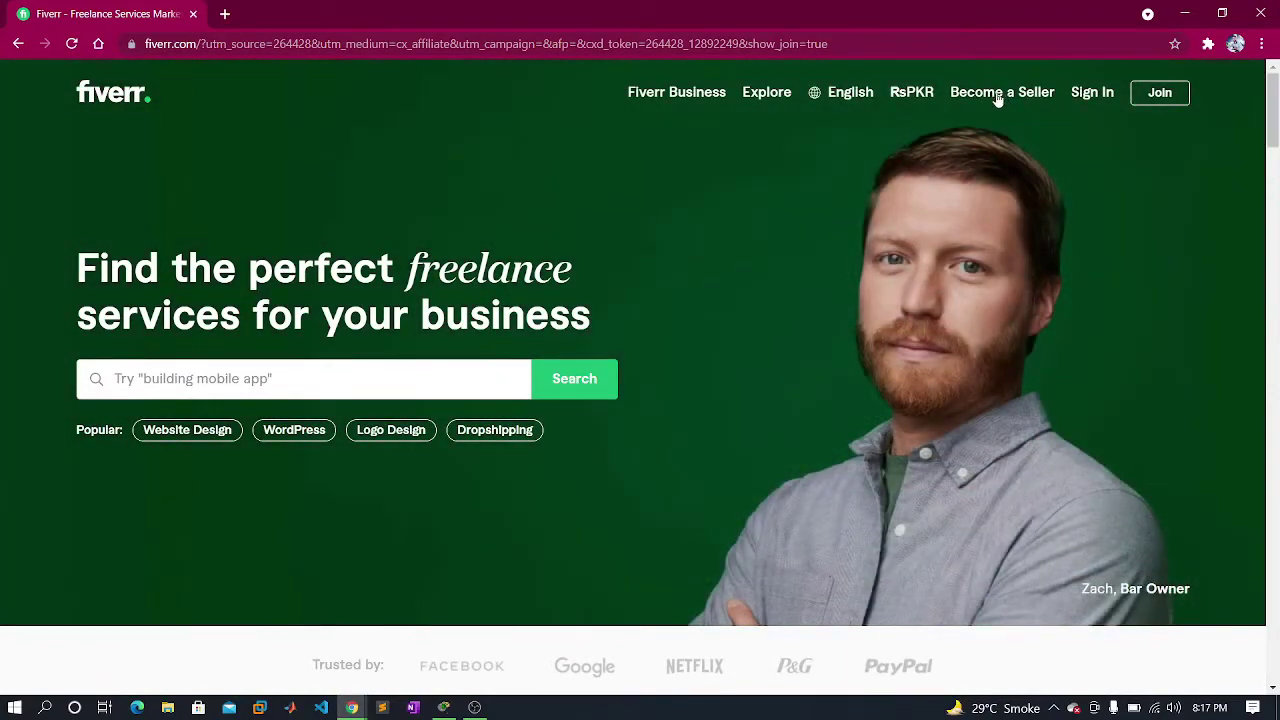
Open the Become a Seller page and start the seller sign-up from its "What's Your Skill?" section.
click(1003, 91)
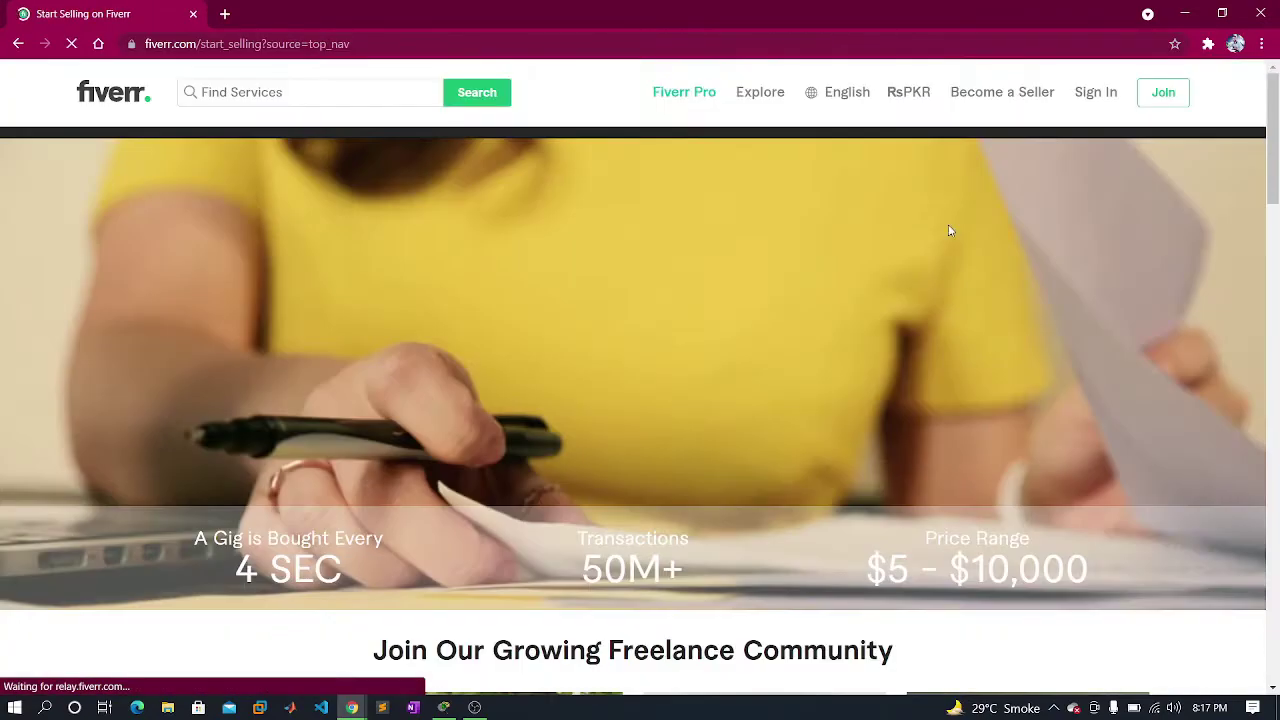
scroll(808, 406, down, 7)
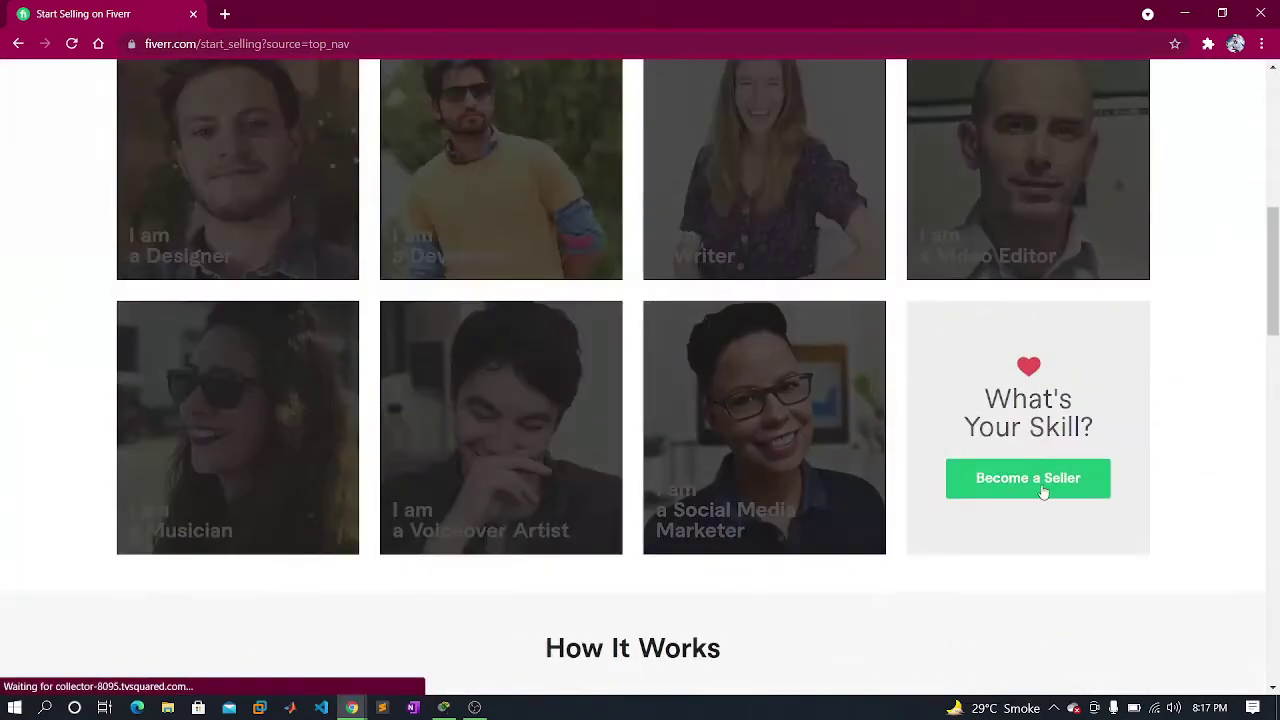
click(1030, 487)
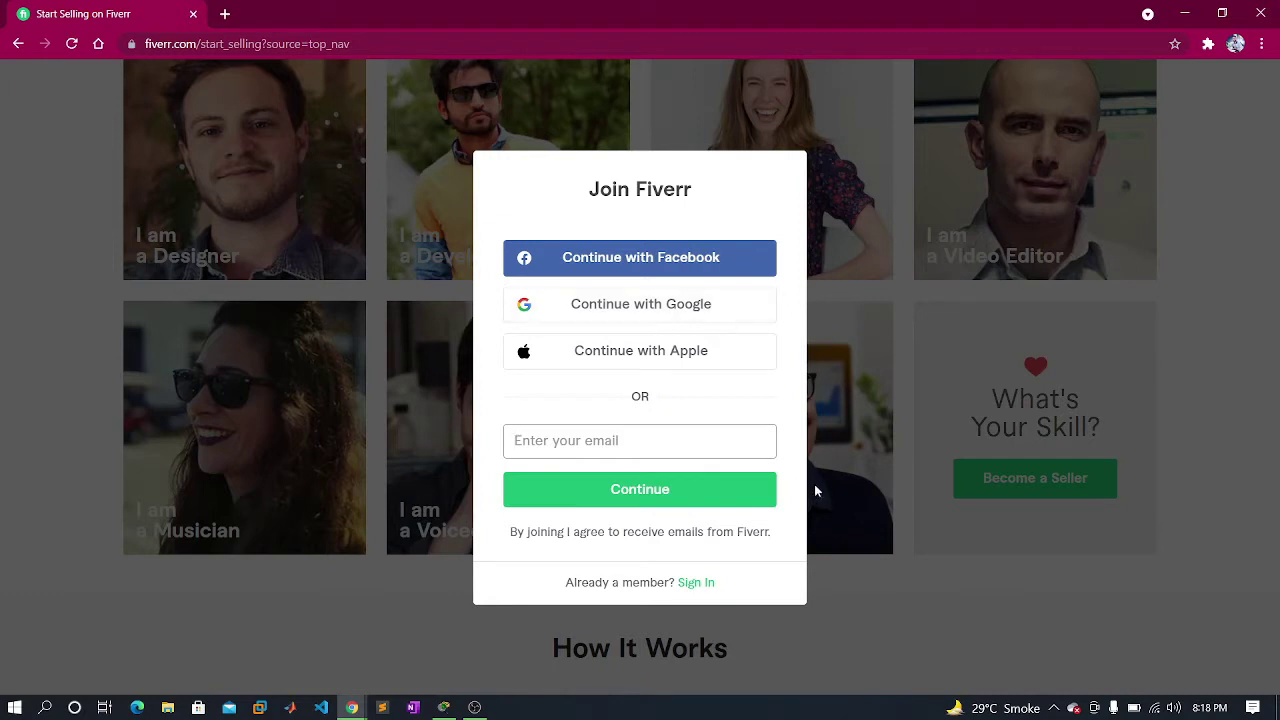
Try to join Fiverr by submitting a saved e-mail address in the sign-up form.
click(728, 452)
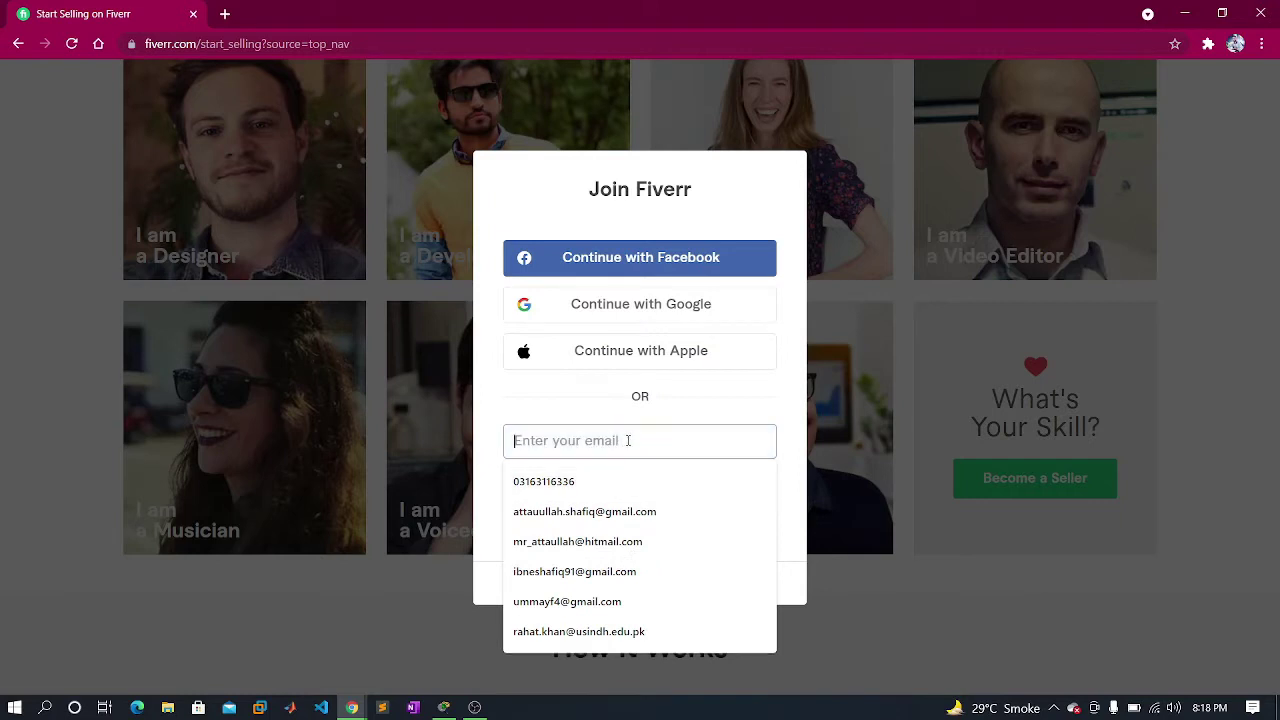
text(att)
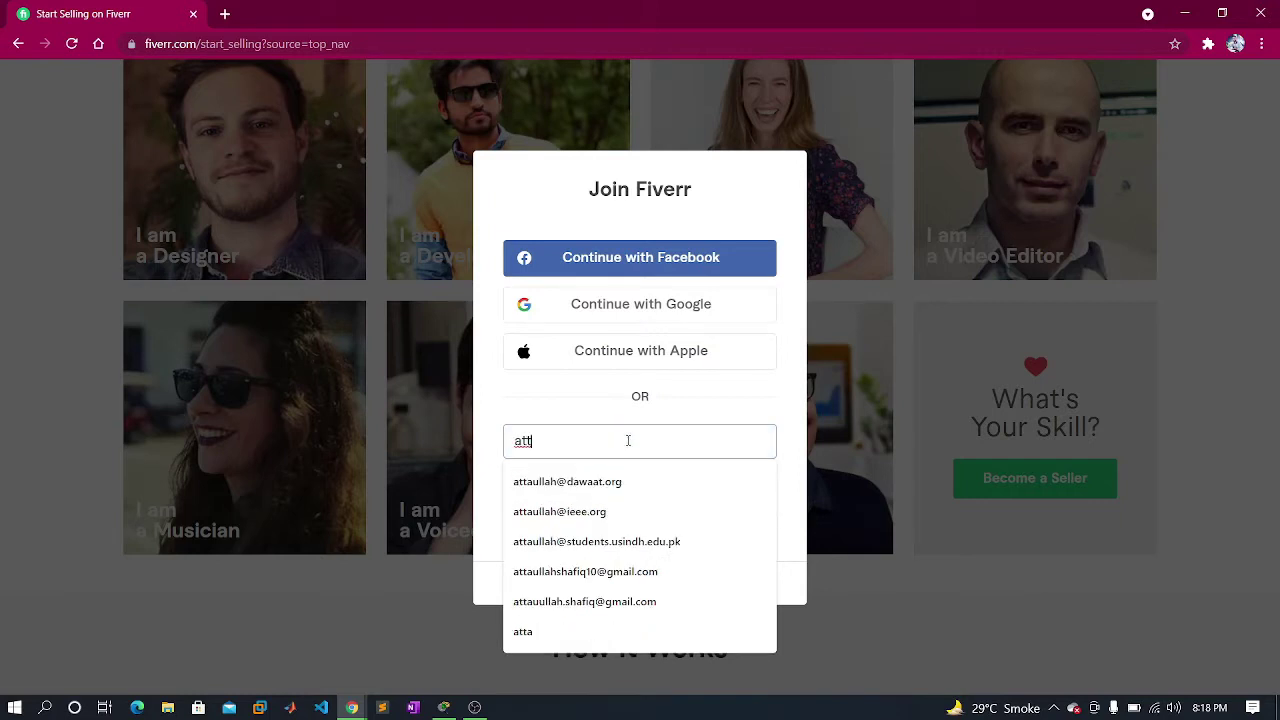
click(630, 571)
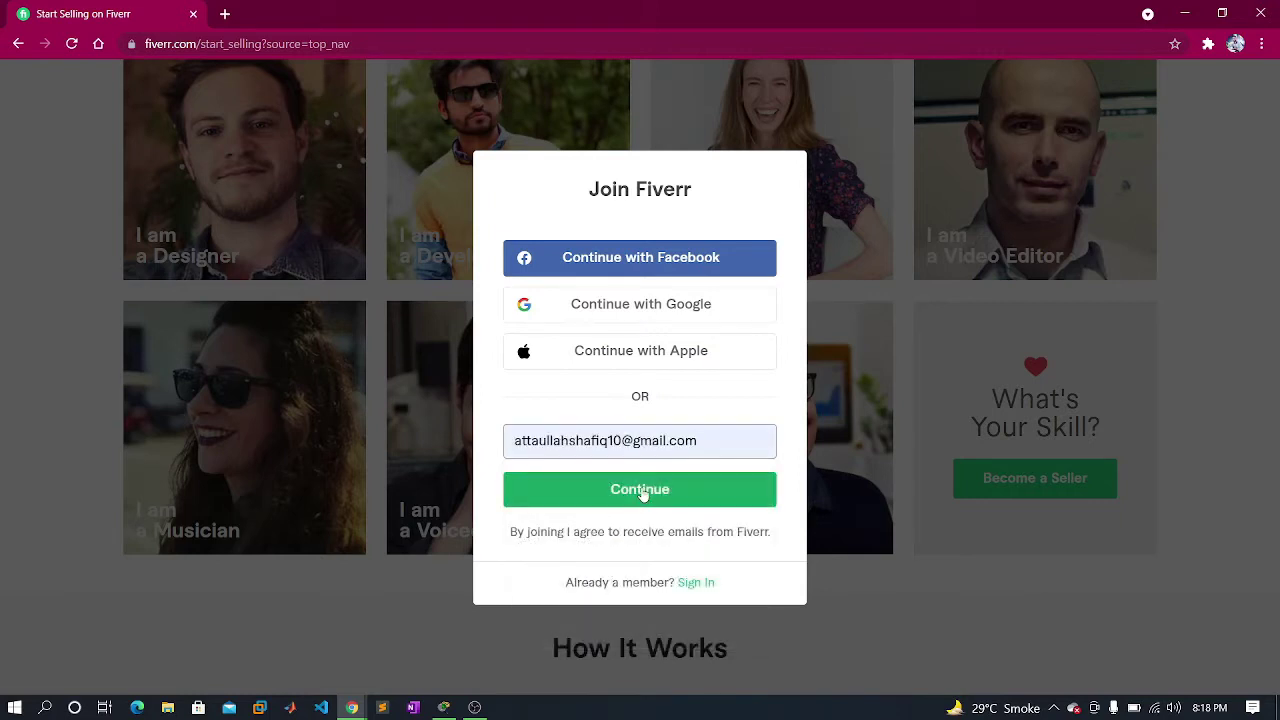
click(642, 489)
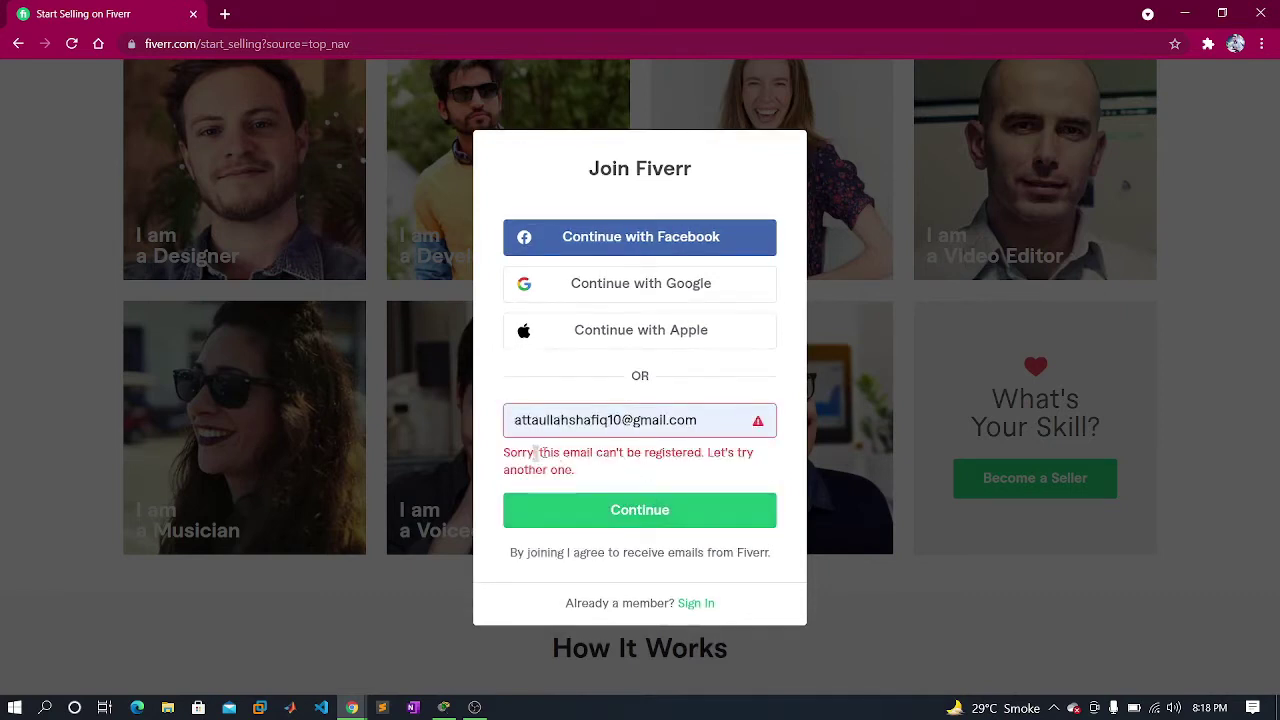
drag(535, 452, 575, 470)
click(580, 470)
drag(577, 471, 513, 451)
click(512, 452)
Sign in to Fiverr through an existing Google account and open the account's profile page.
click(669, 292)
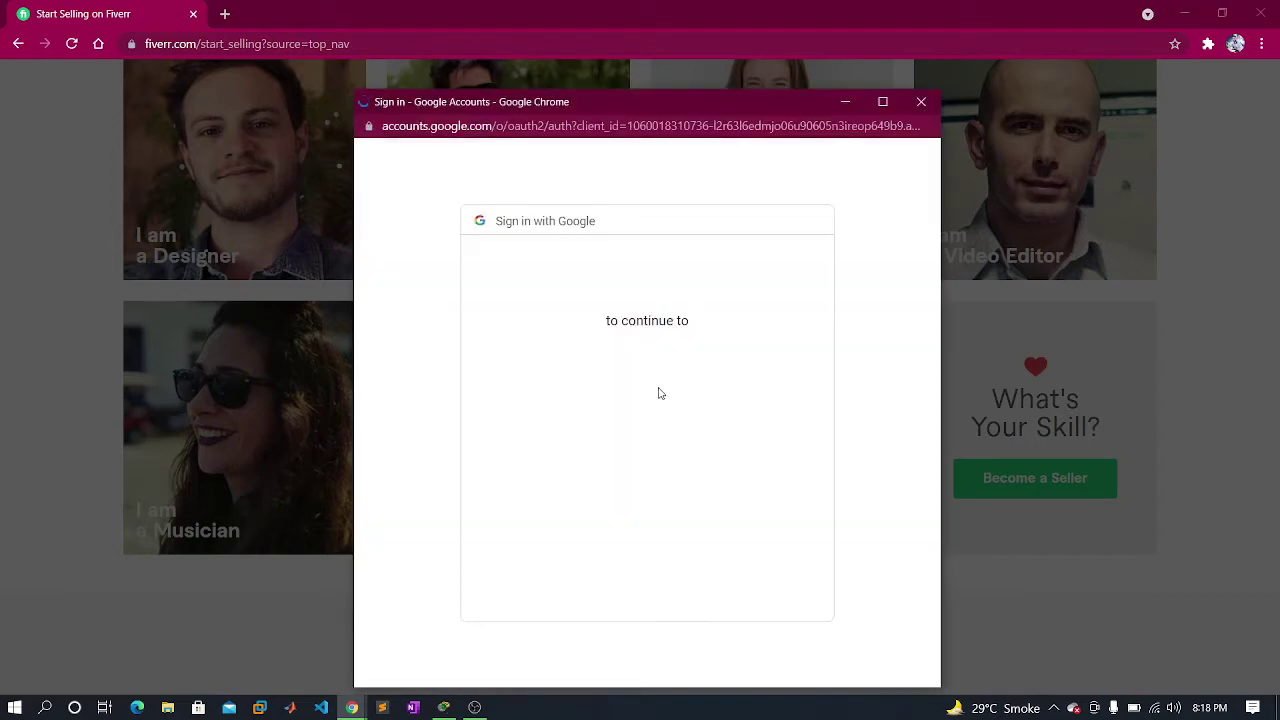
click(645, 370)
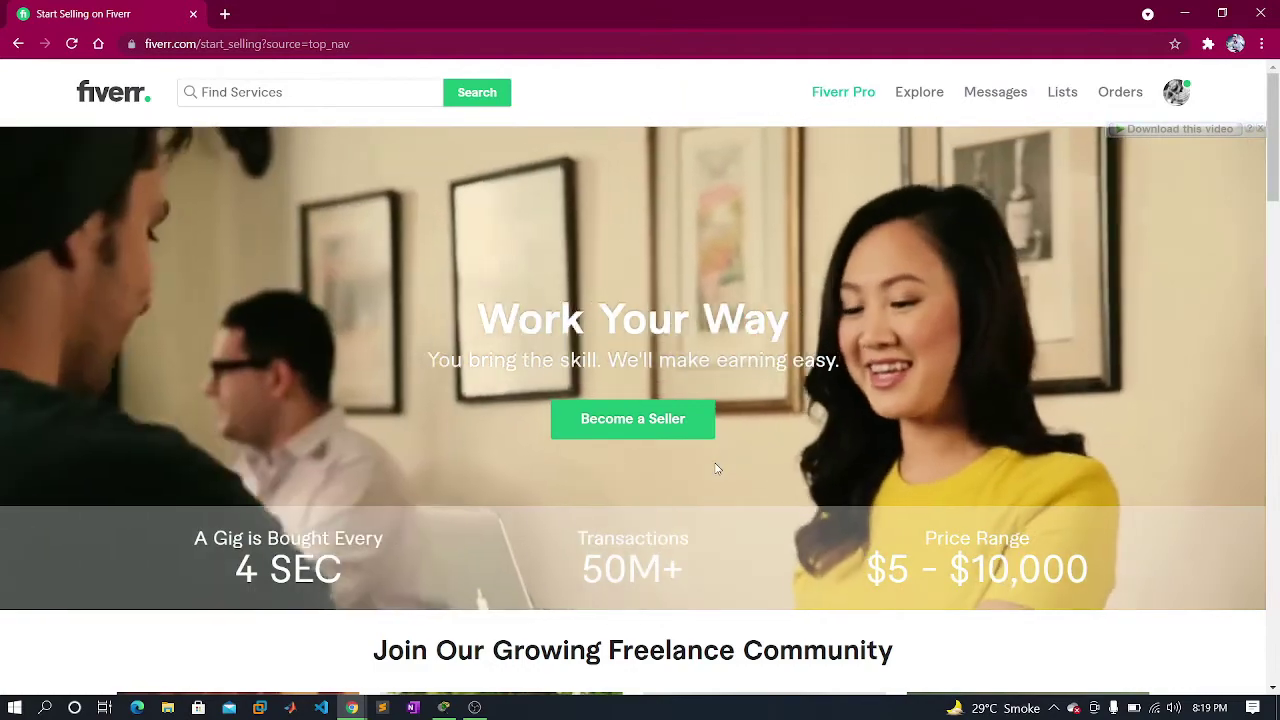
click(1068, 146)
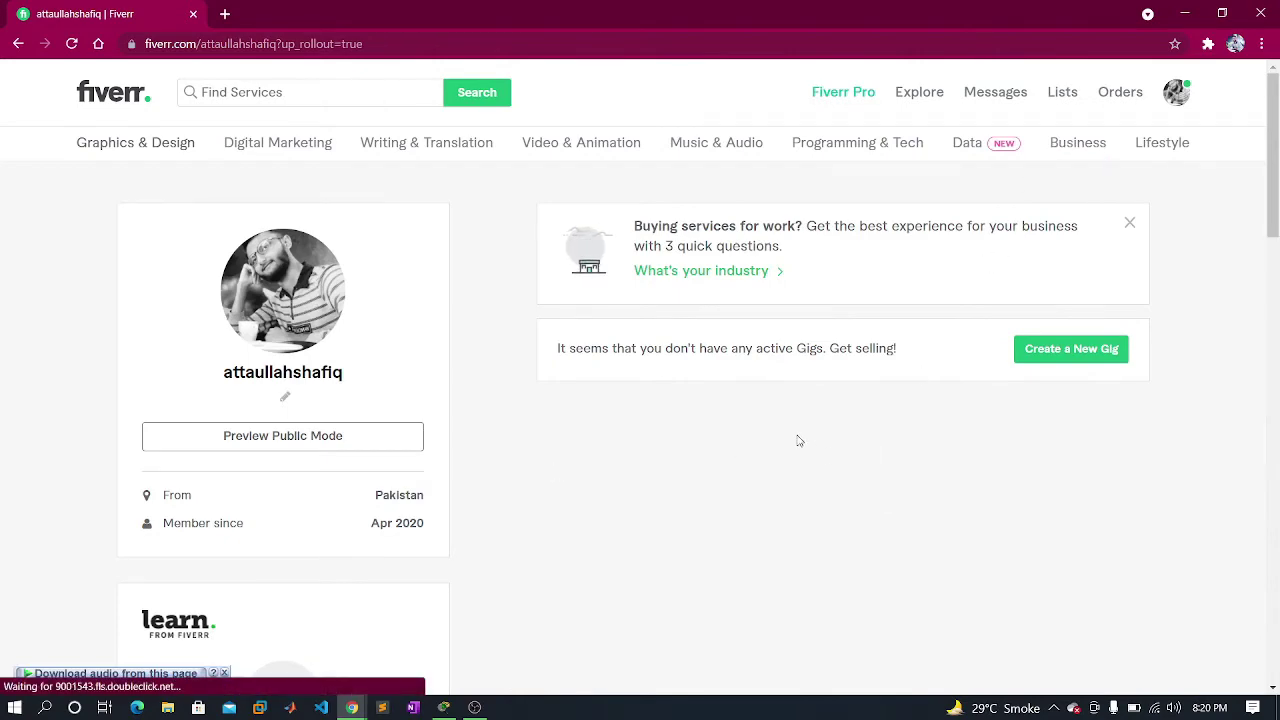
Examine the profile page's sections, including description, languages, linked accounts, skills, education and certification.
scroll(799, 441, down, 4)
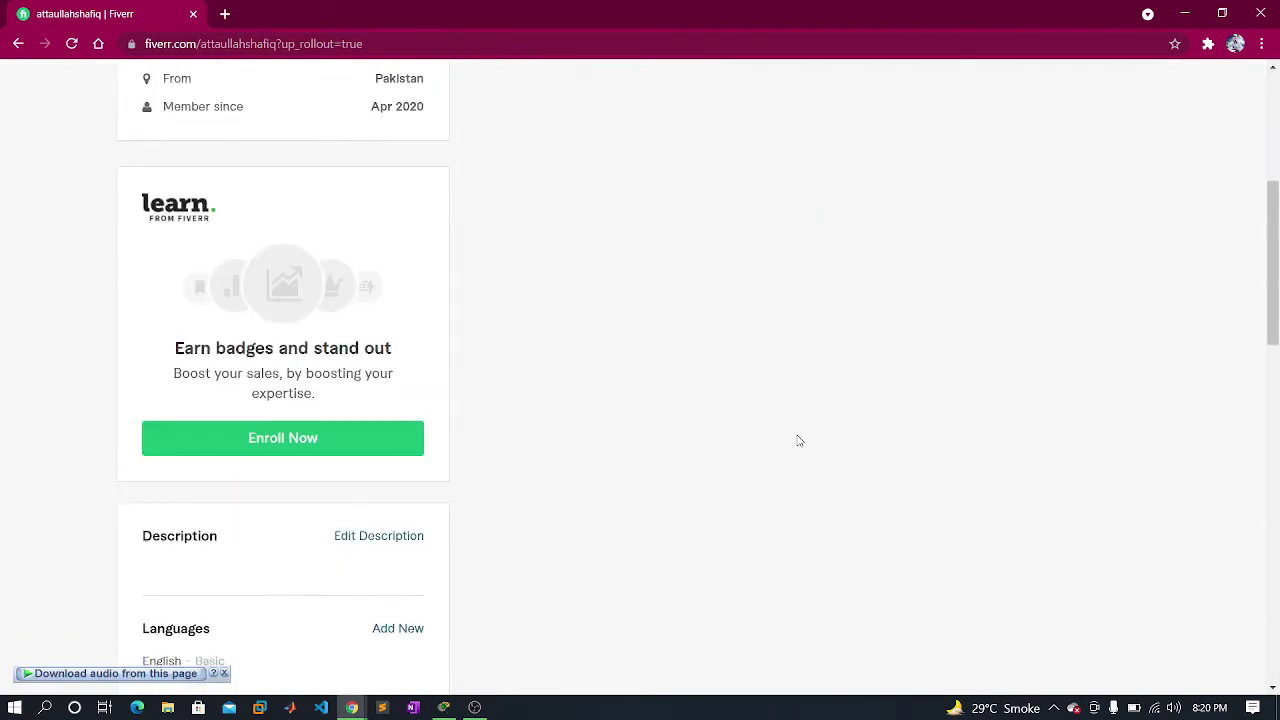
scroll(799, 441, up, 4)
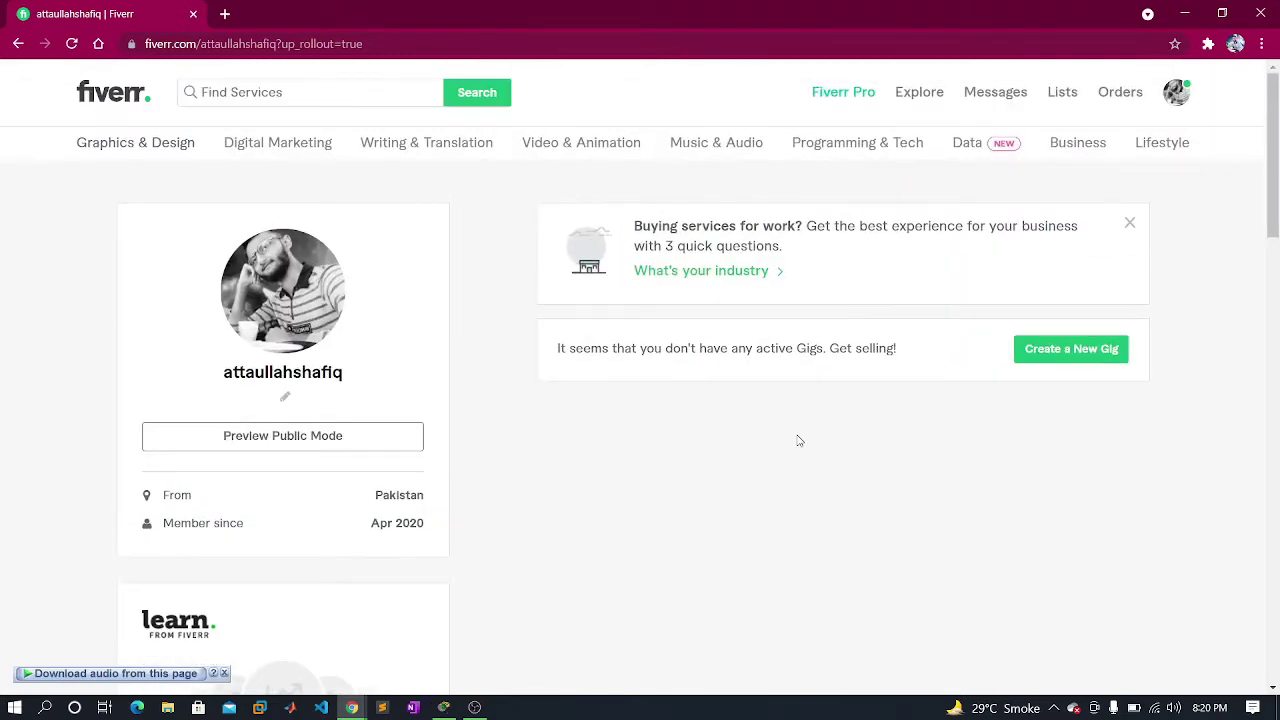
scroll(799, 441, down, 2)
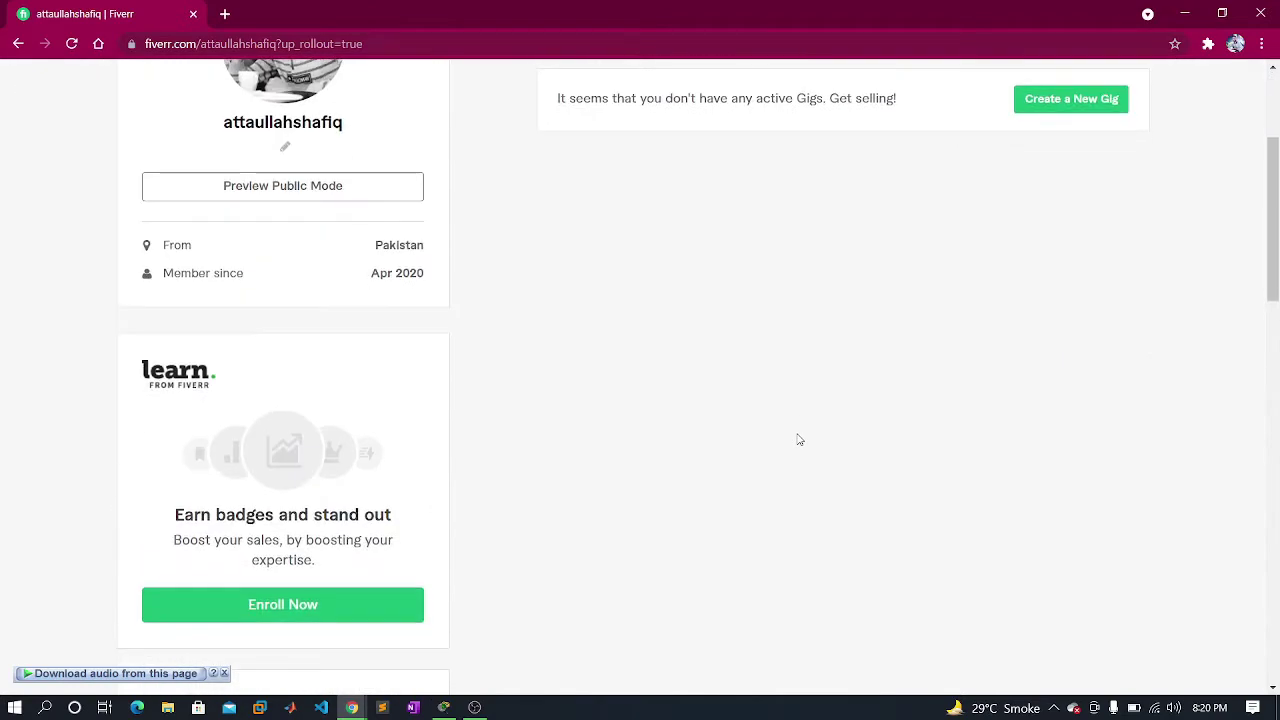
scroll(799, 440, down, 1)
scroll(799, 440, down, 2)
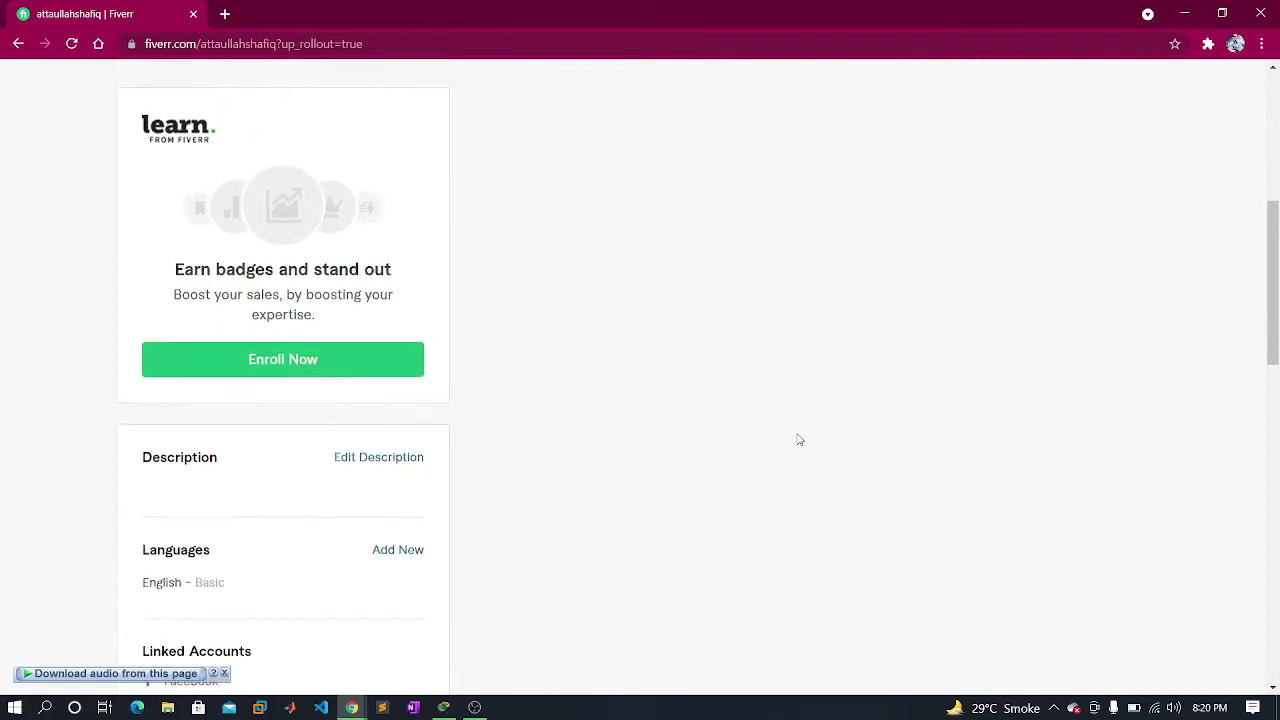
scroll(799, 440, up, 5)
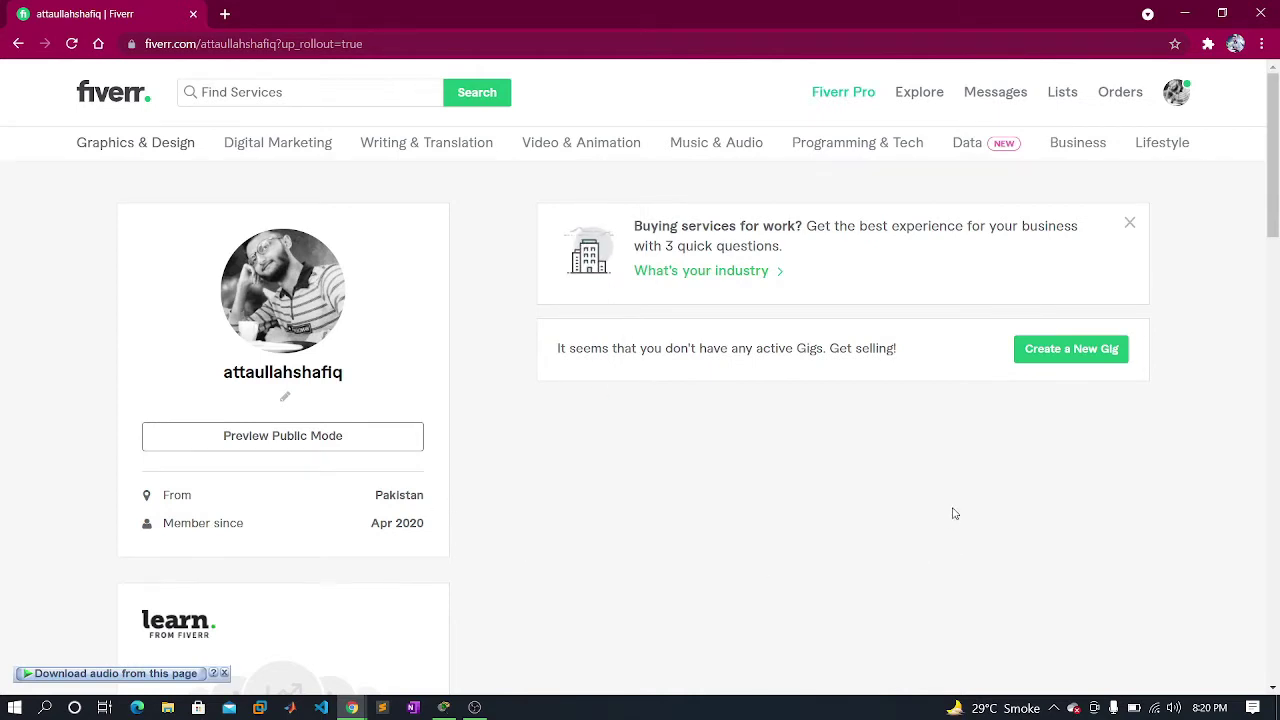
scroll(955, 512, down, 2)
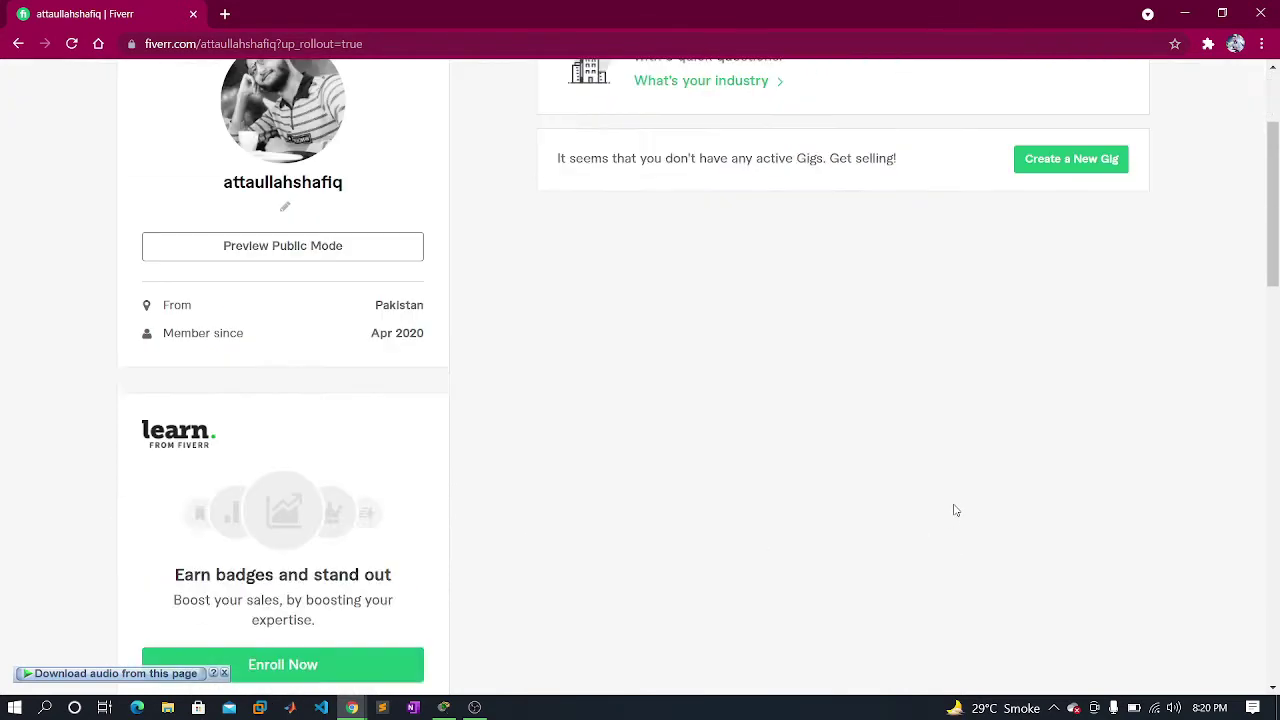
scroll(955, 511, down, 8)
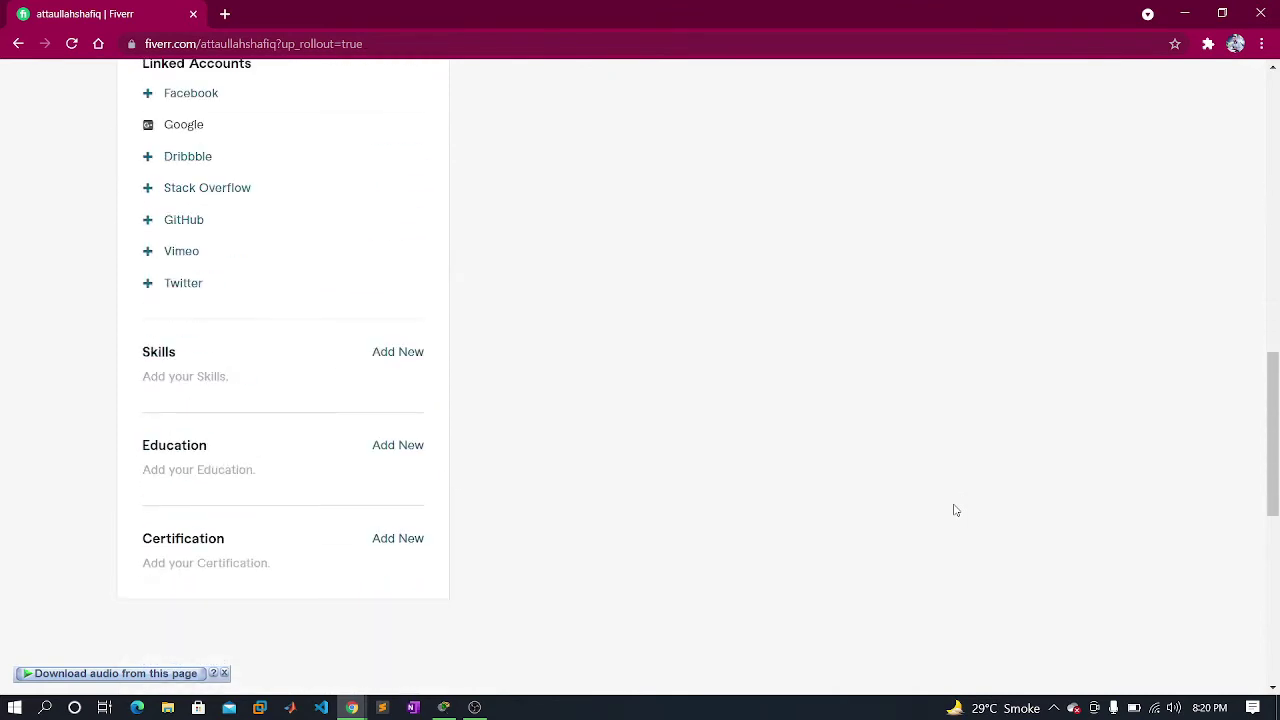
scroll(955, 511, down, 3)
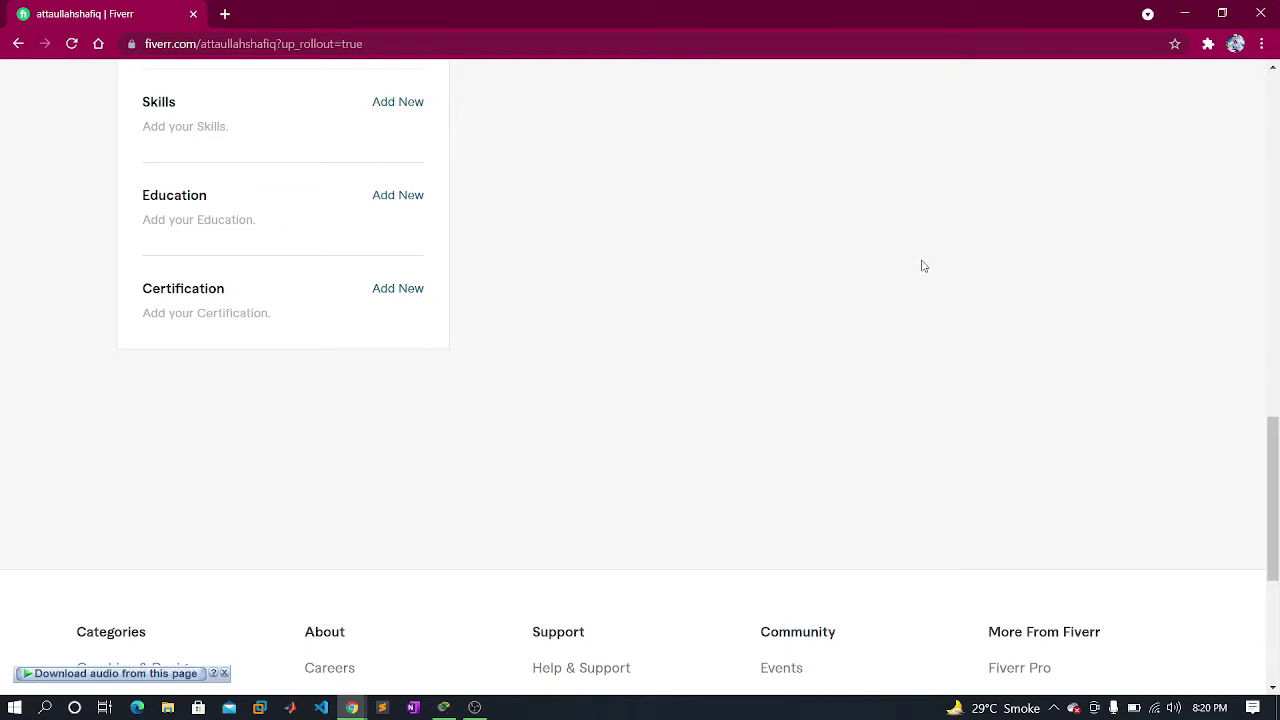
scroll(921, 266, up, 7)
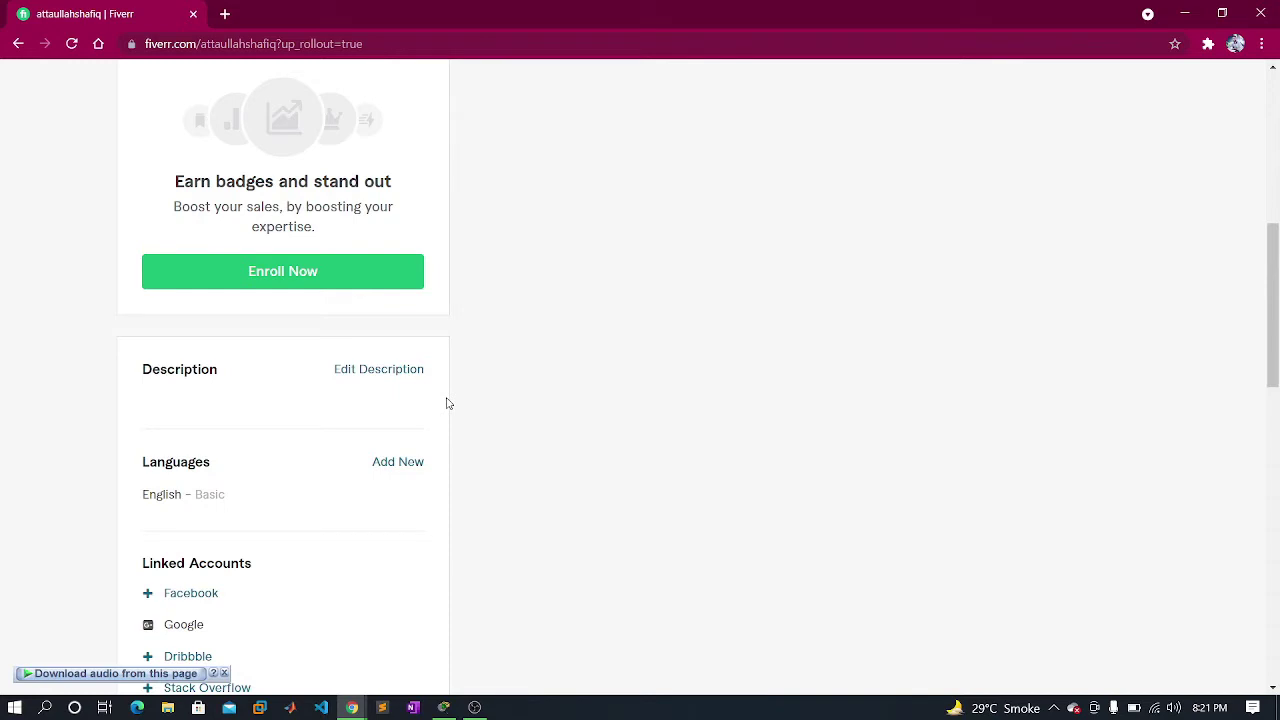
scroll(439, 365, up, 3)
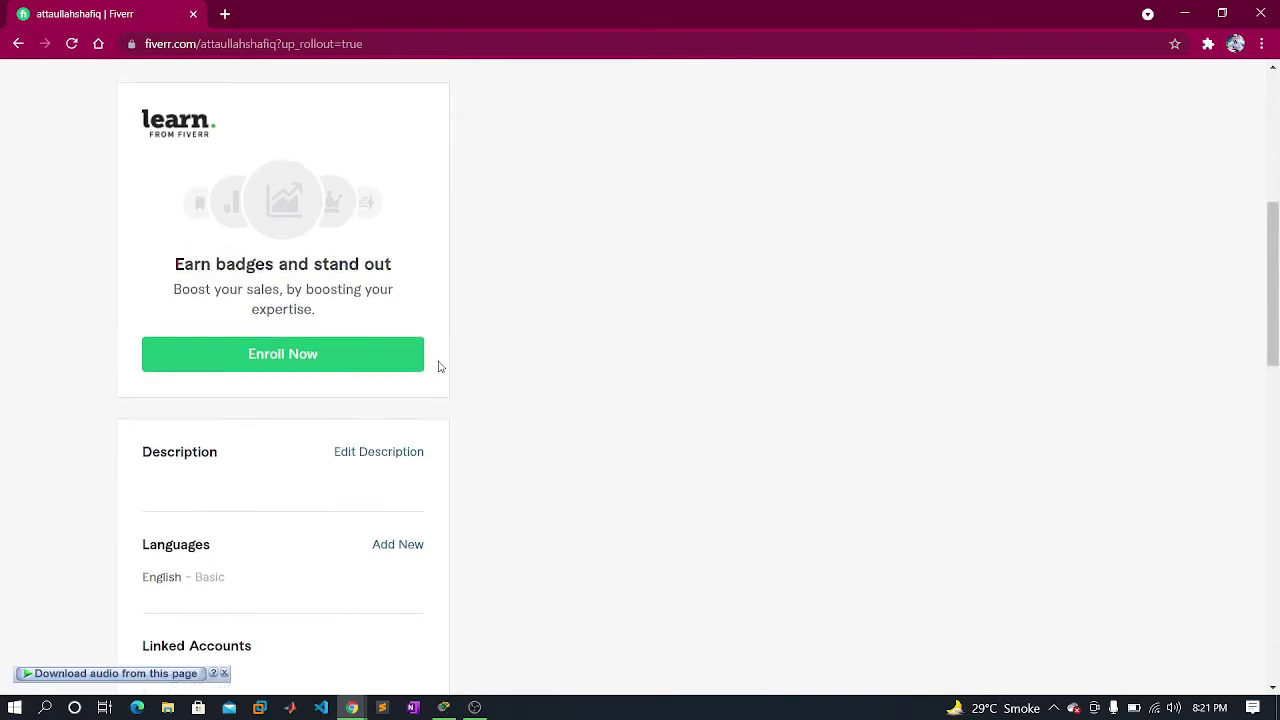
scroll(439, 367, up, 3)
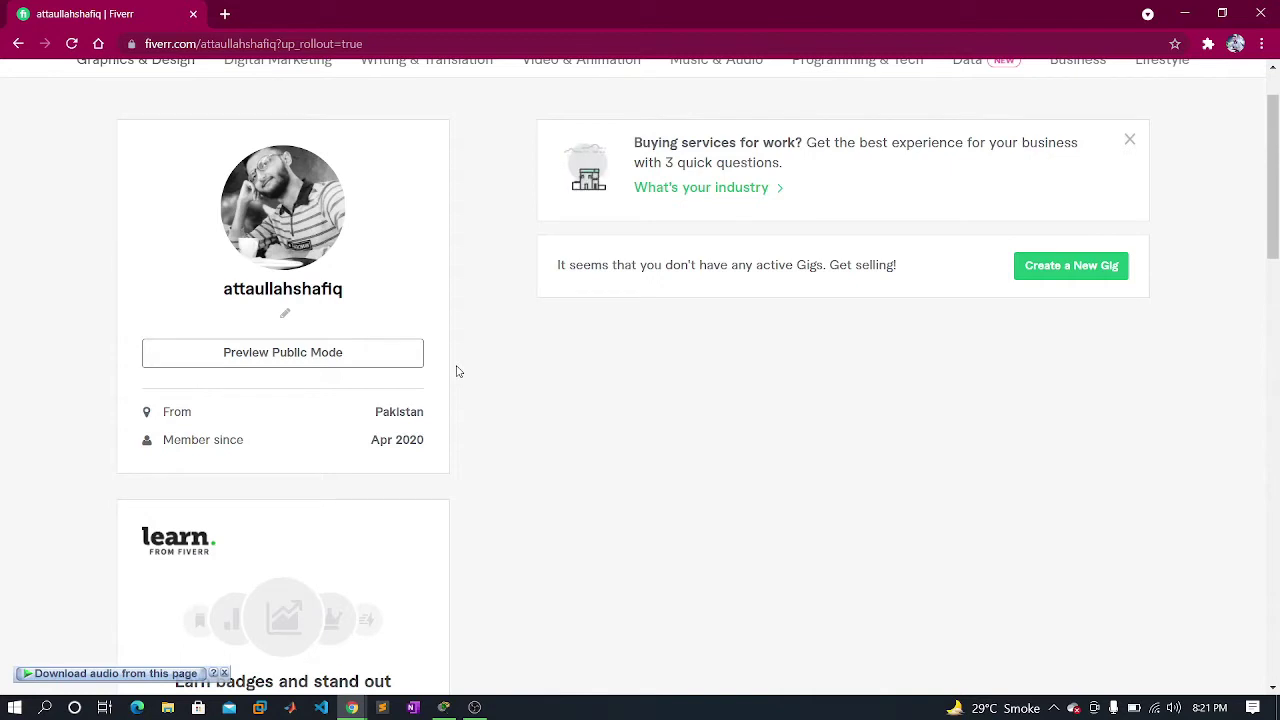
Review the profile page from the account summary down to the footer, checking which seller details can be added.
scroll(460, 420, down, 3)
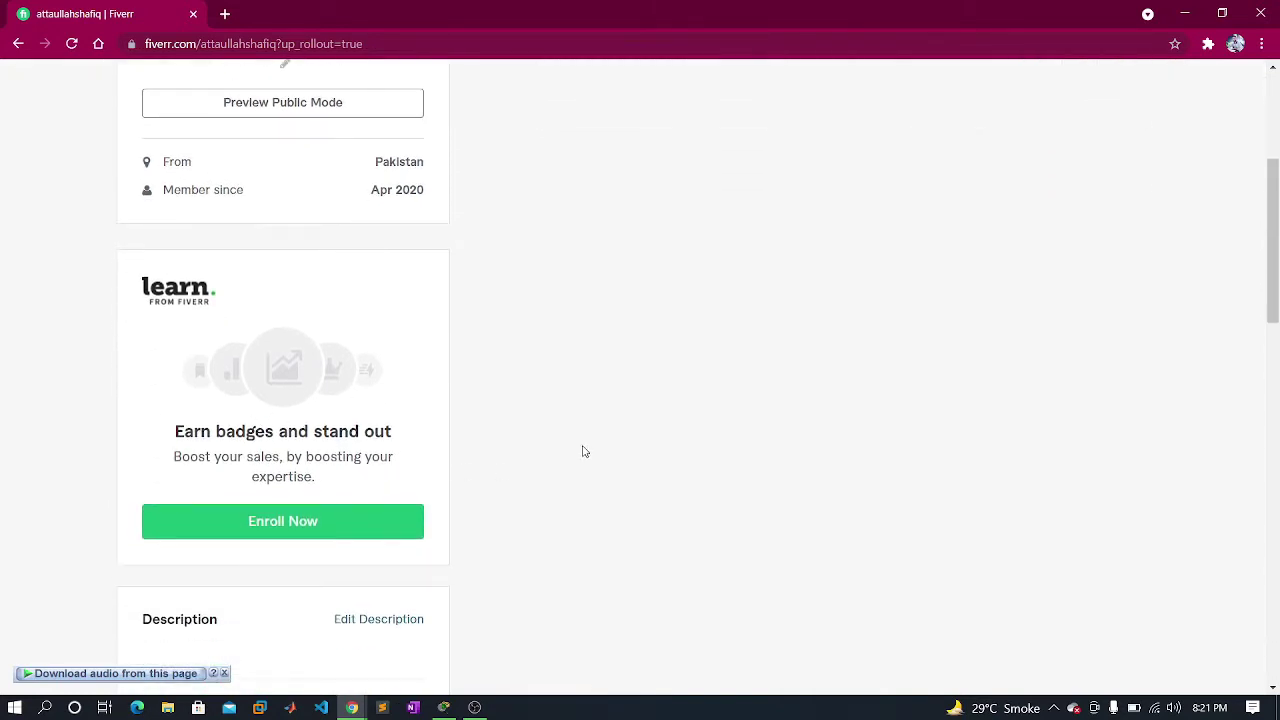
scroll(570, 455, down, 2)
scroll(547, 459, up, 2)
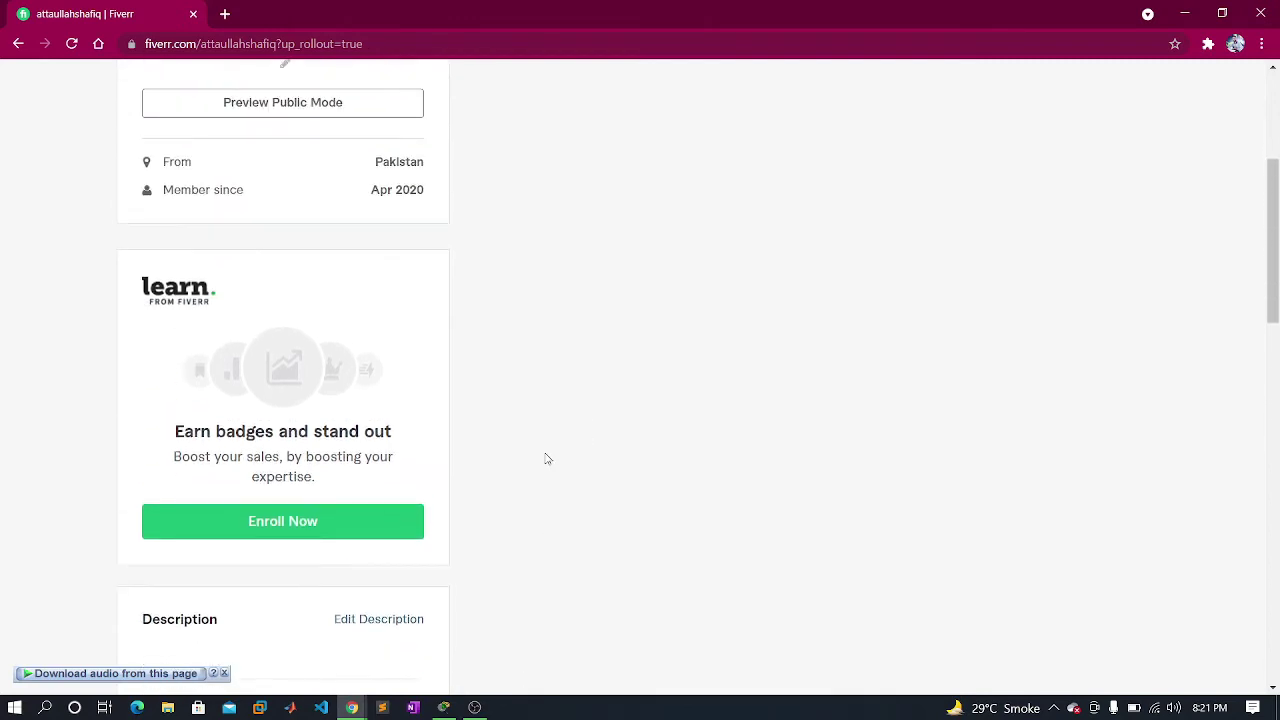
scroll(547, 459, down, 3)
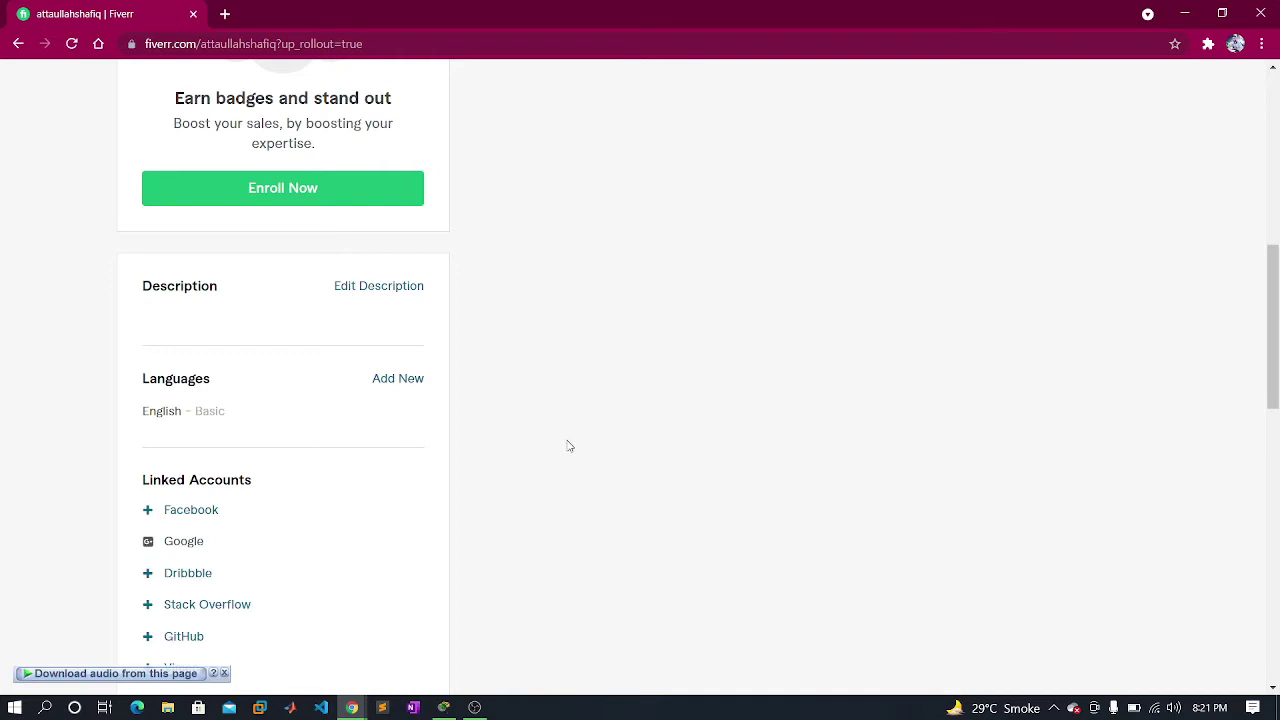
scroll(575, 446, down, 2)
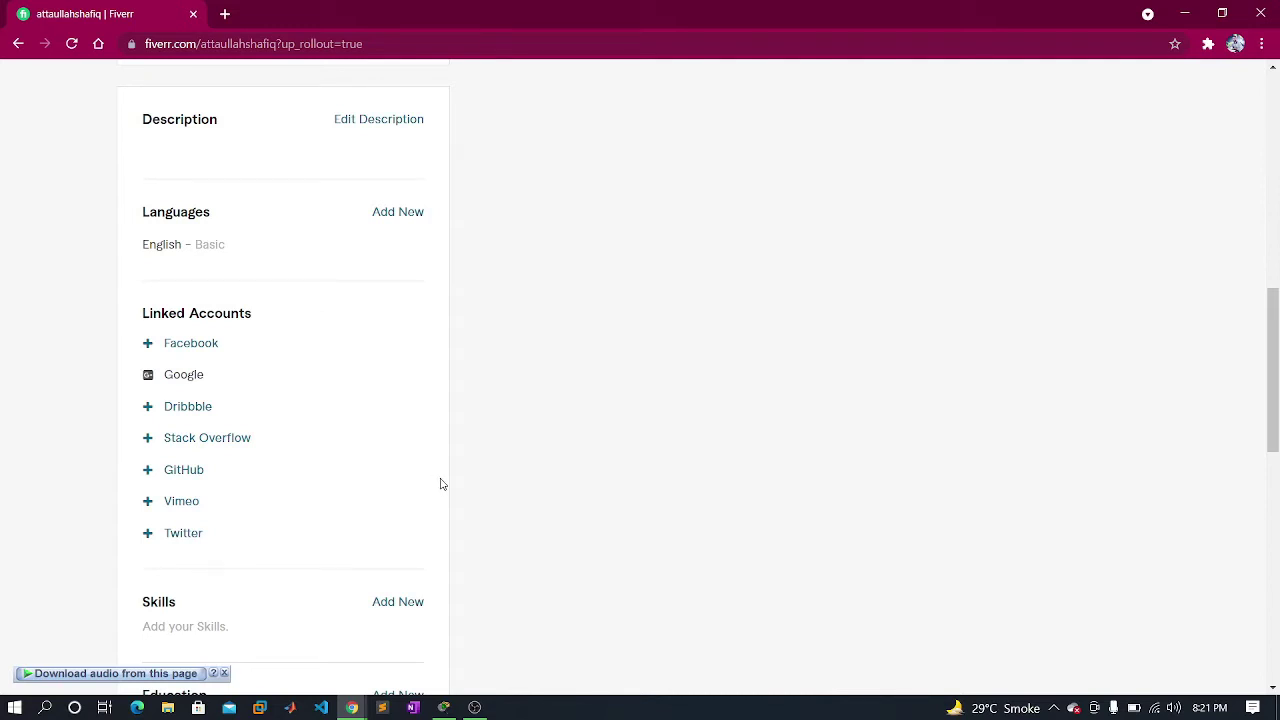
scroll(426, 474, down, 1)
scroll(426, 474, up, 1)
scroll(426, 474, down, 1)
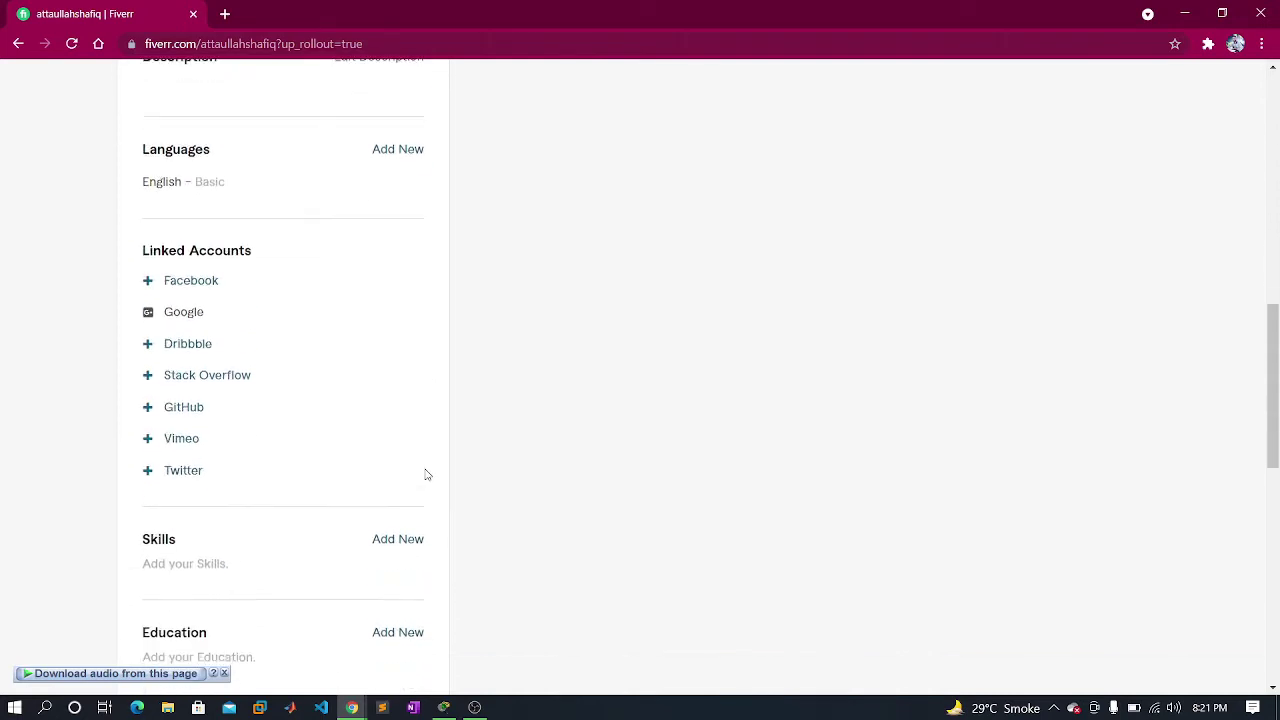
scroll(426, 474, down, 2)
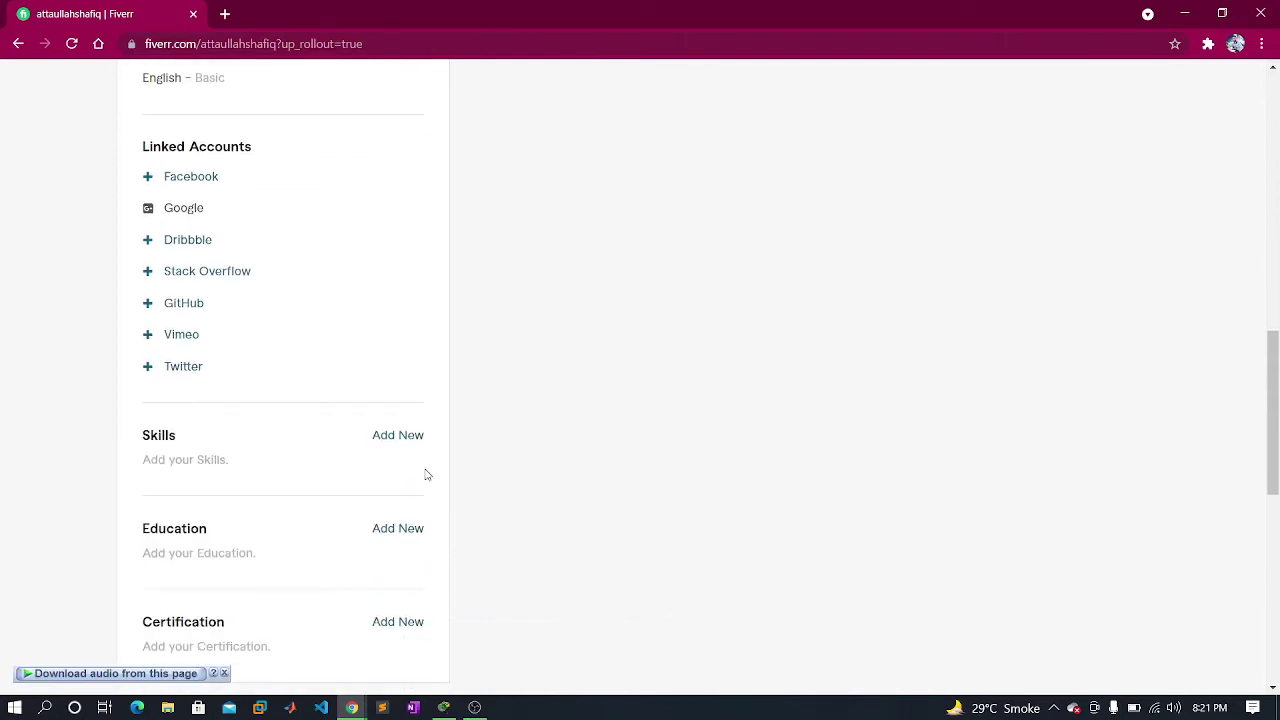
scroll(426, 474, down, 2)
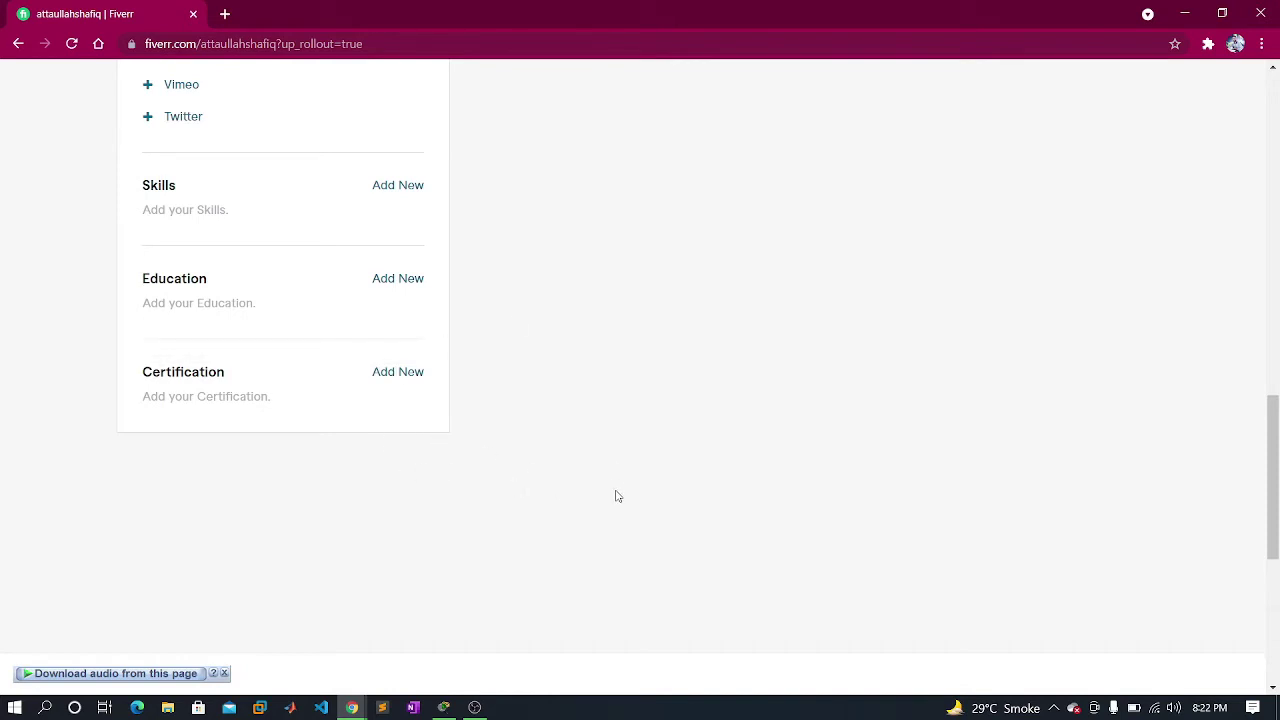
scroll(620, 490, down, 5)
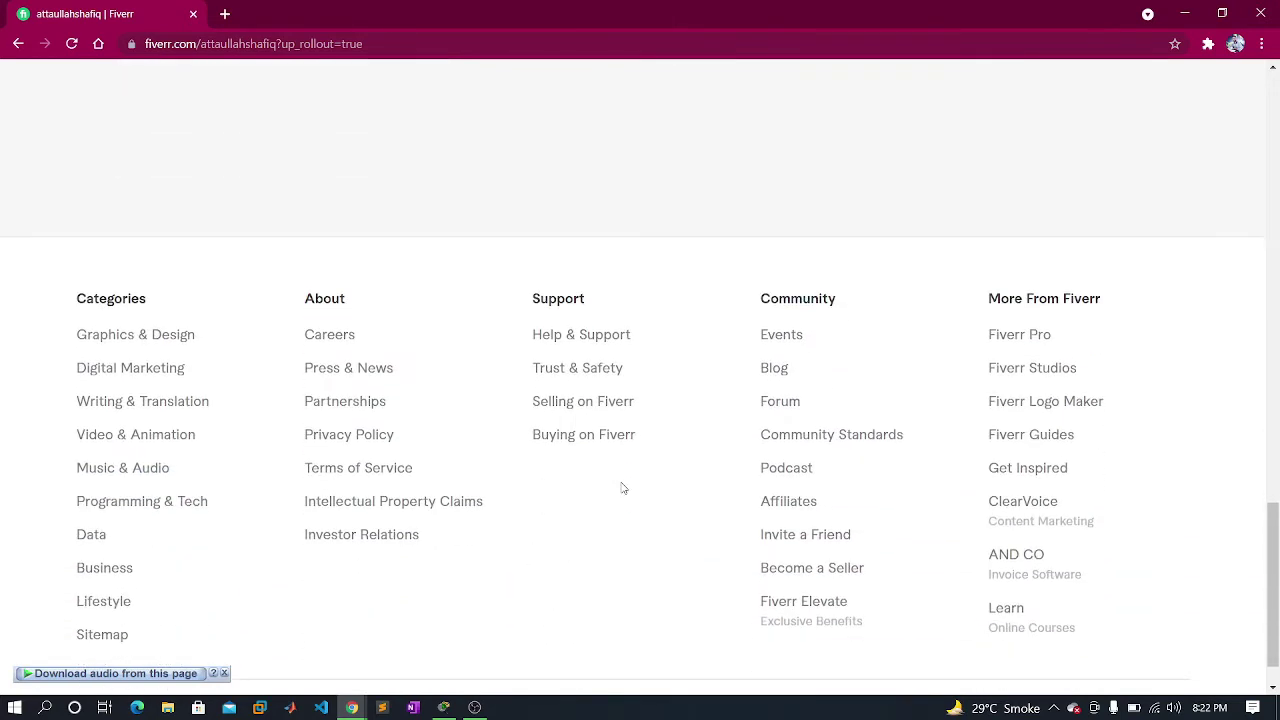
scroll(623, 486, up, 7)
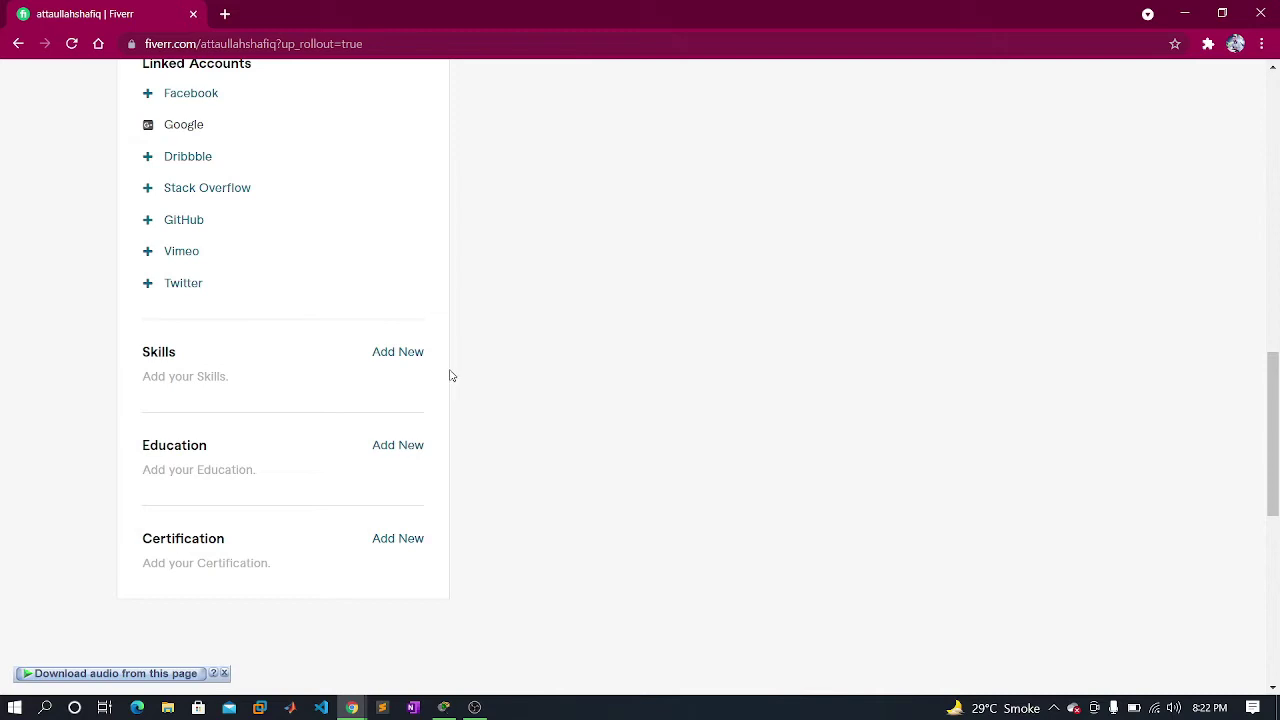
Start creating a new Gig and proceed through the seller onboarding overview and its do's and don'ts to the Personal Info form.
scroll(1031, 449, up, 10)
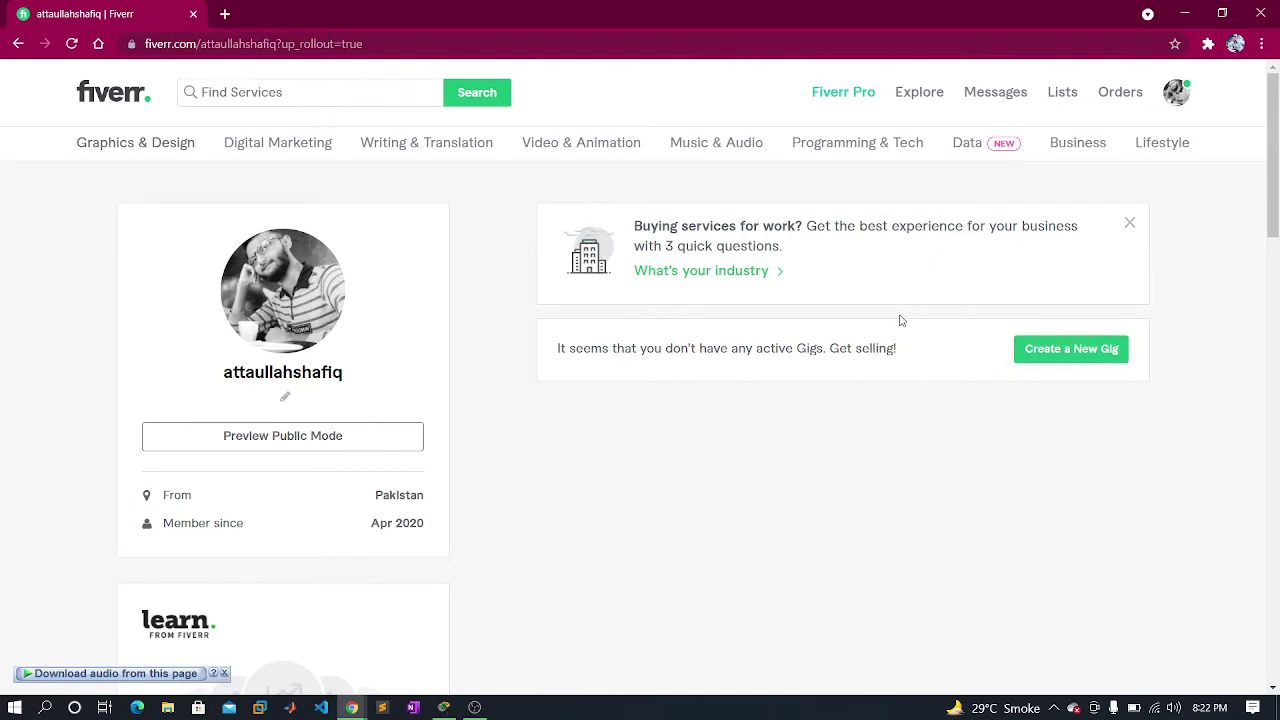
click(1085, 358)
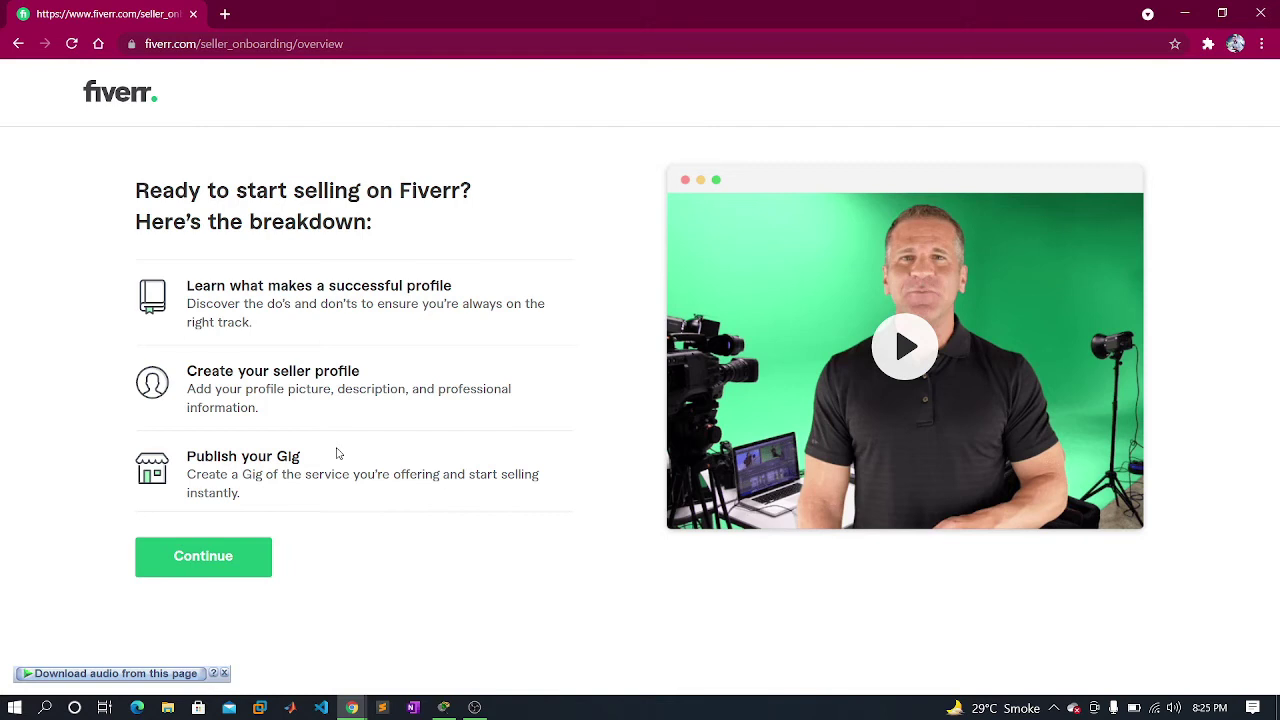
click(214, 558)
click(572, 548)
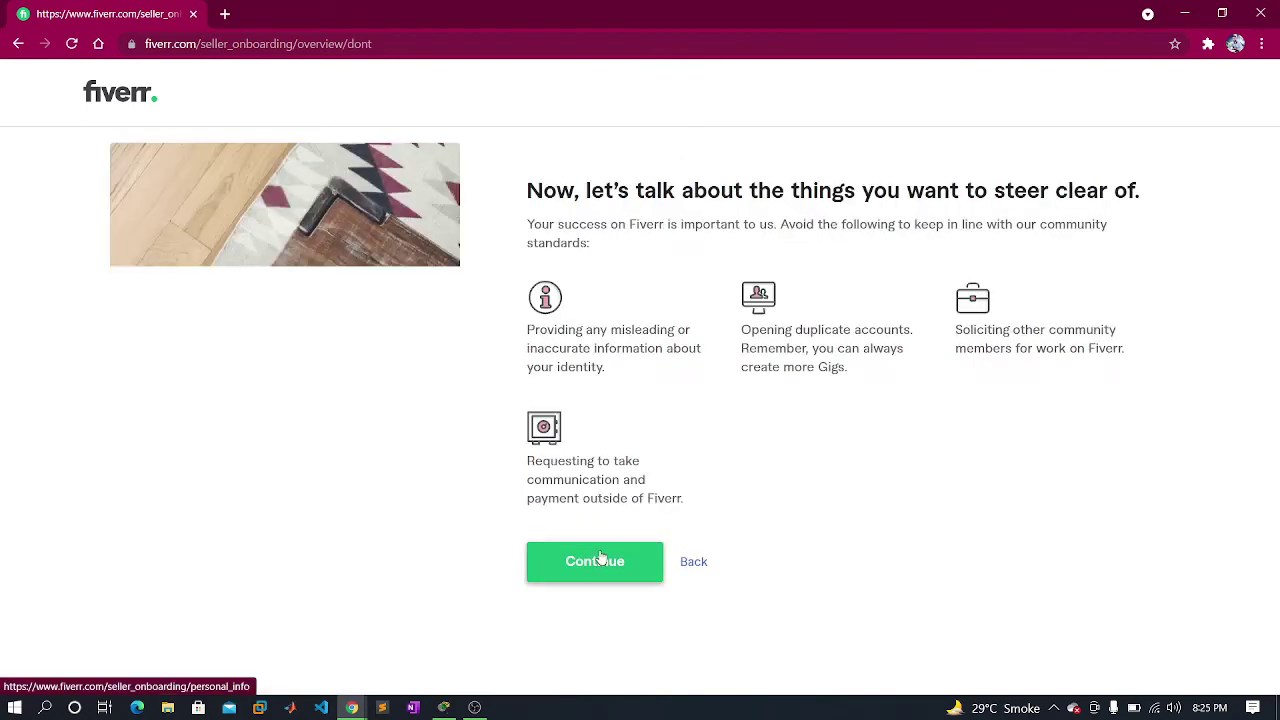
click(600, 557)
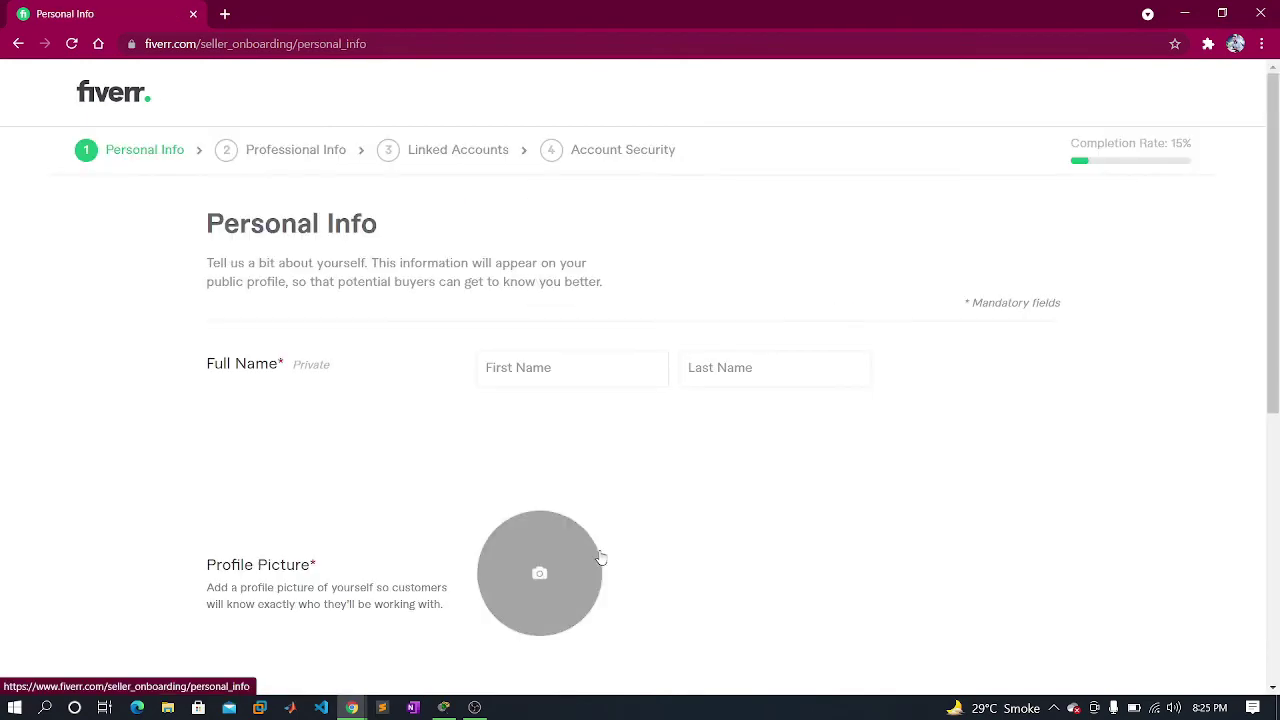
Examine the Personal Info form's full name, profile picture, description and languages fields, along with the onboarding stages.
click(586, 363)
click(766, 374)
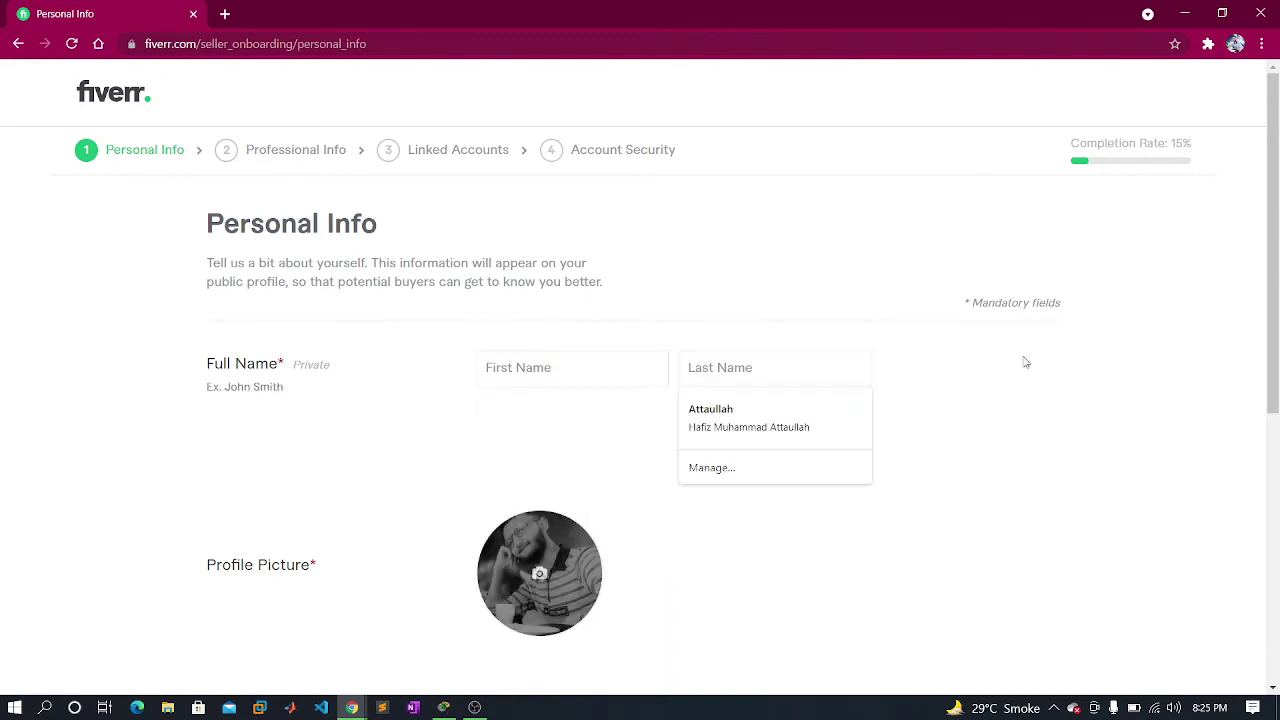
click(330, 156)
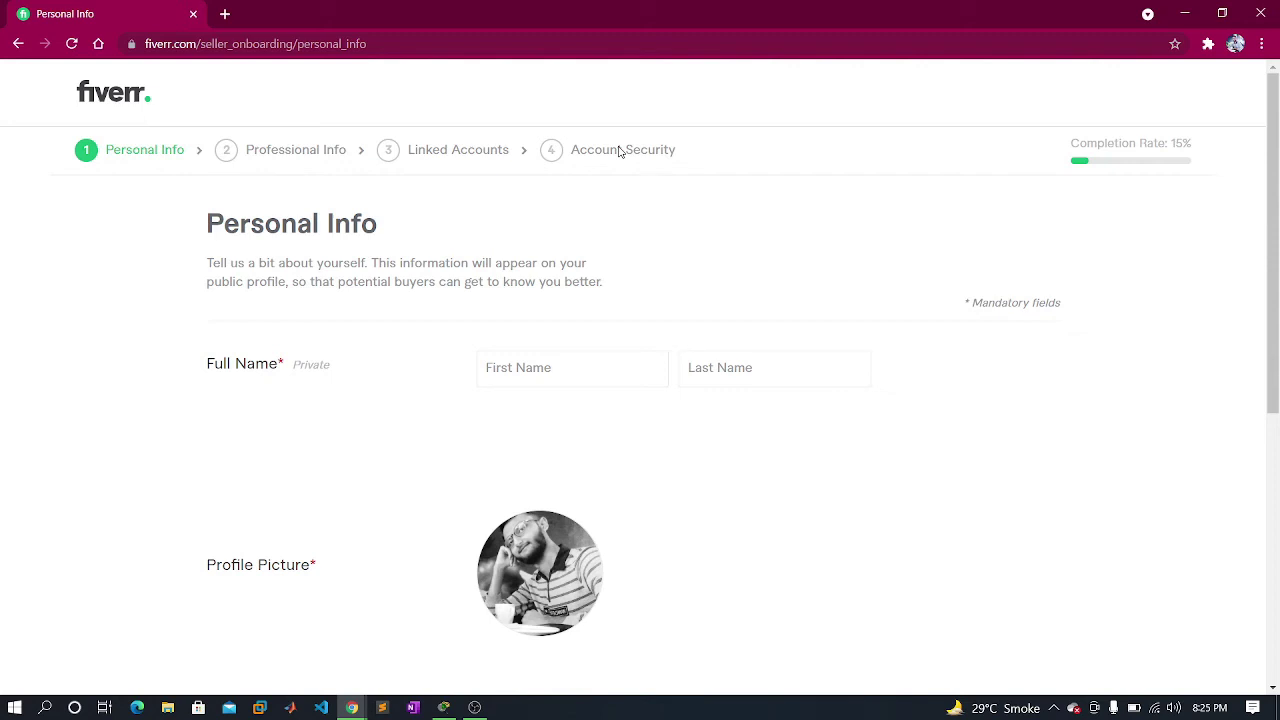
scroll(563, 427, down, 5)
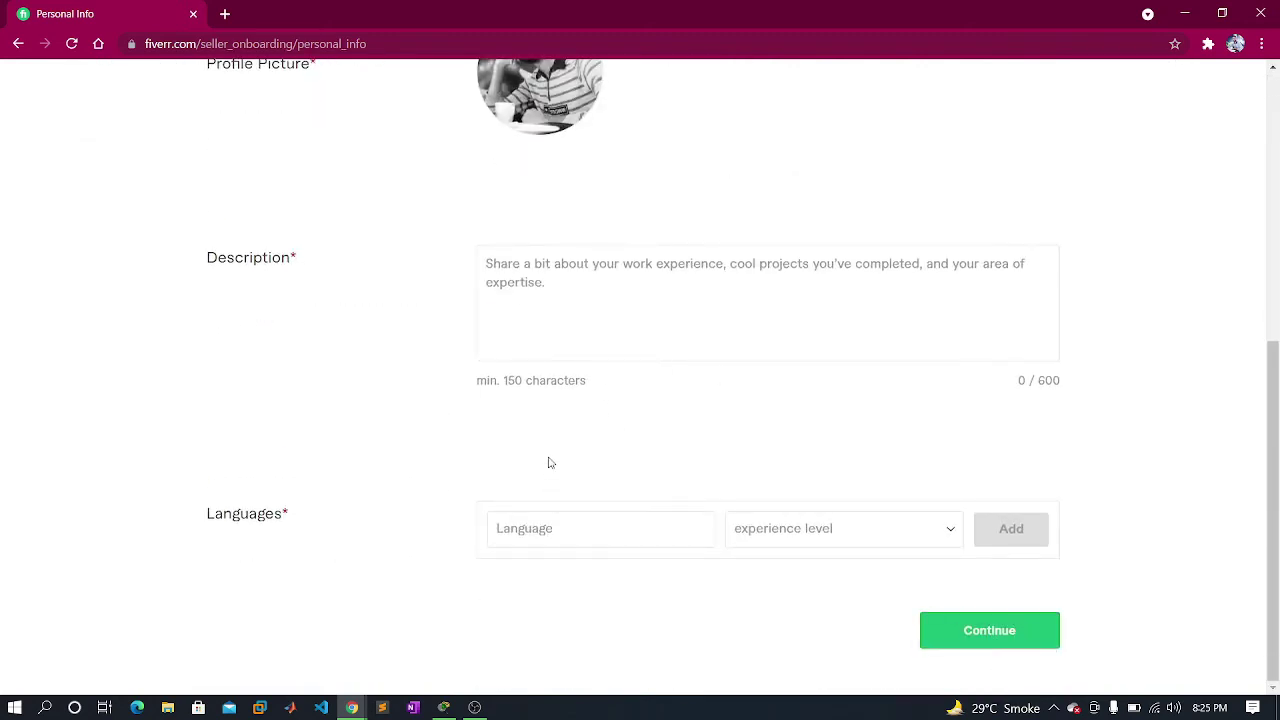
scroll(545, 431, up, 2)
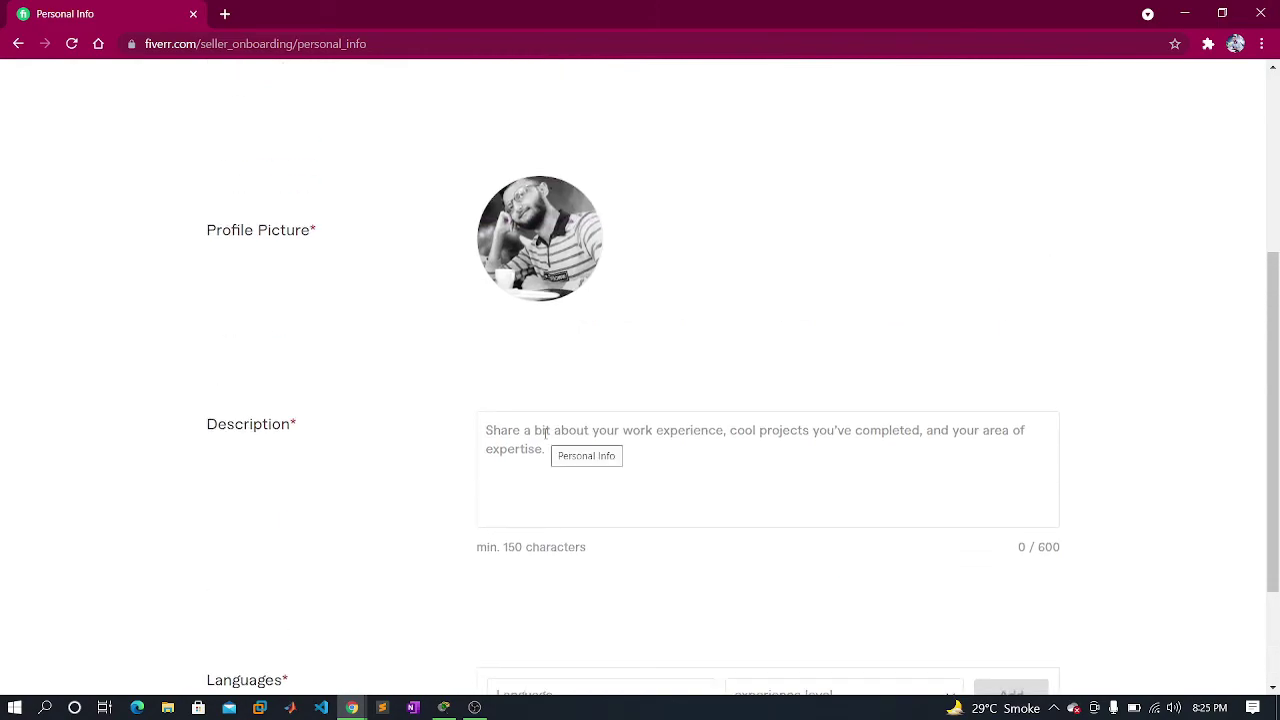